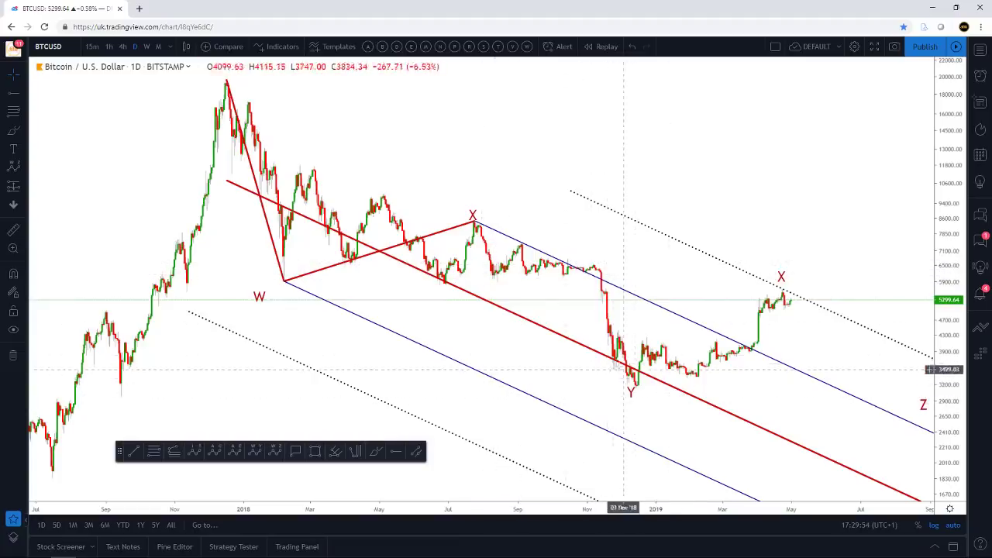
# - Switch the BTCUSD chart to the weekly timeframe and load the template with the 20, 50, 100 and 200 moving averages
pyautogui.scroll(-2, 587, 228)
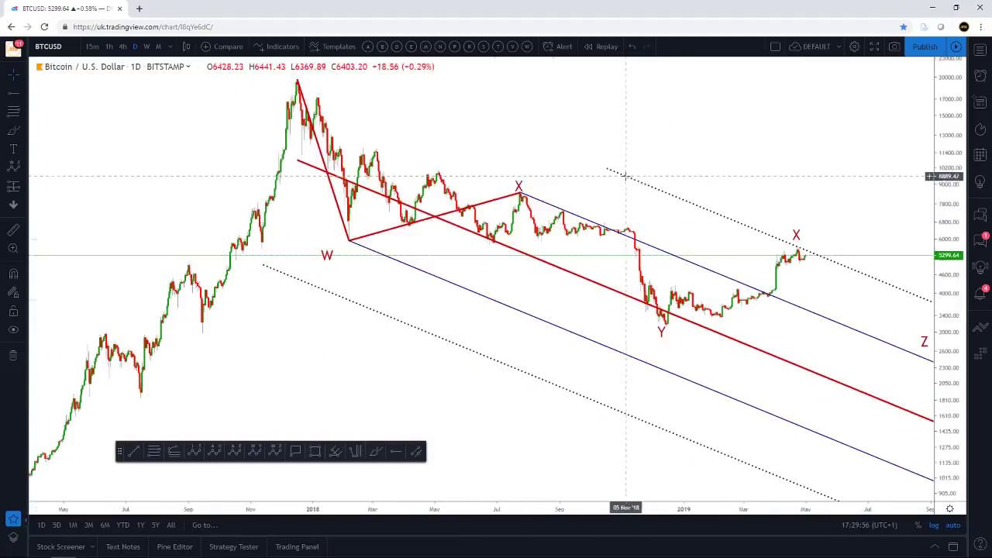
pyautogui.scroll(2, 653, 129)
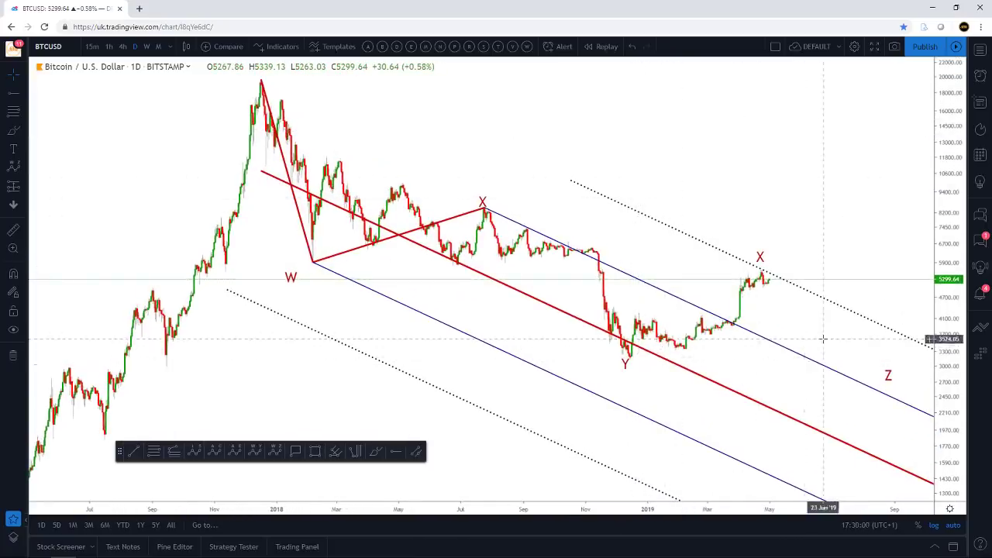
pyautogui.moveTo(822, 336); pyautogui.dragTo(798, 328)
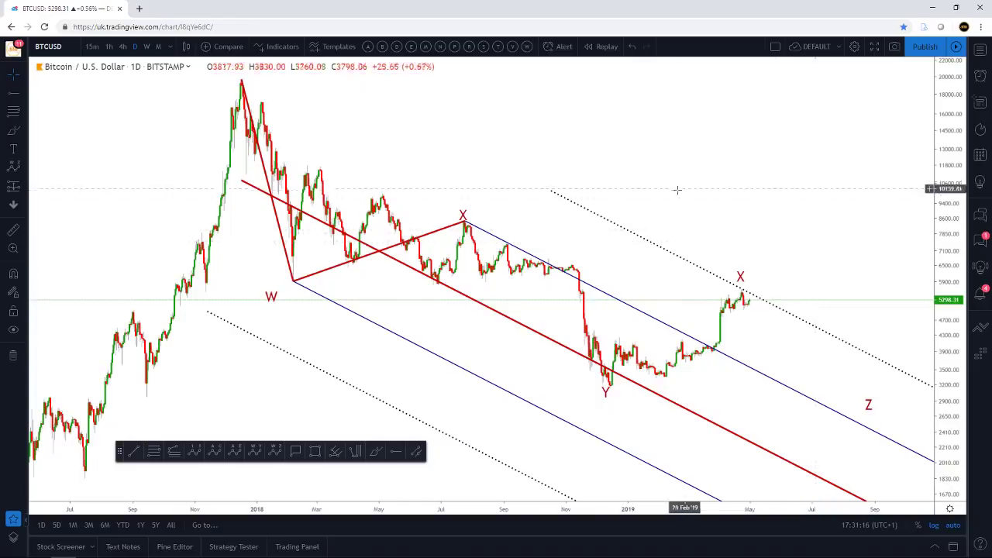
pyautogui.click(147, 46)
pyautogui.scroll(2, 688, 262)
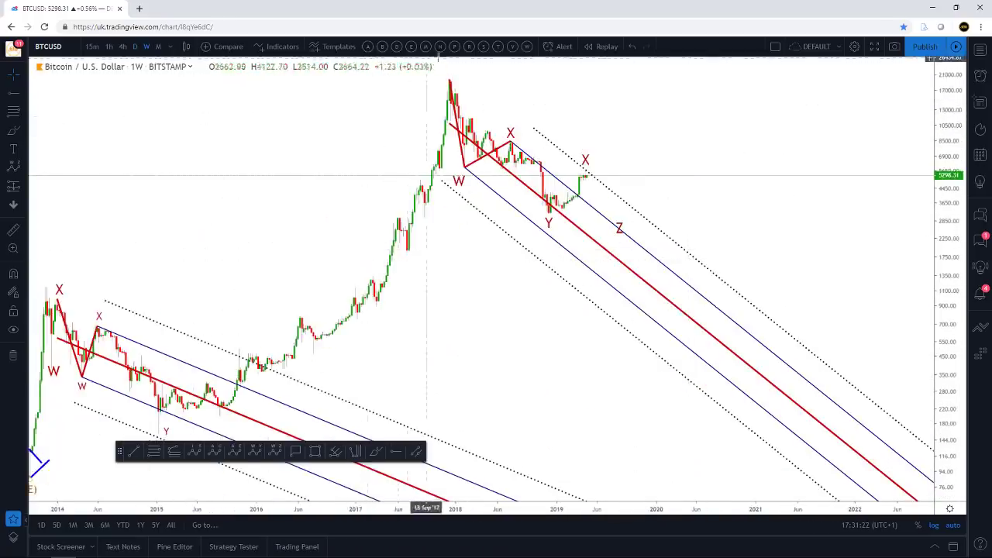
pyautogui.click(481, 48)
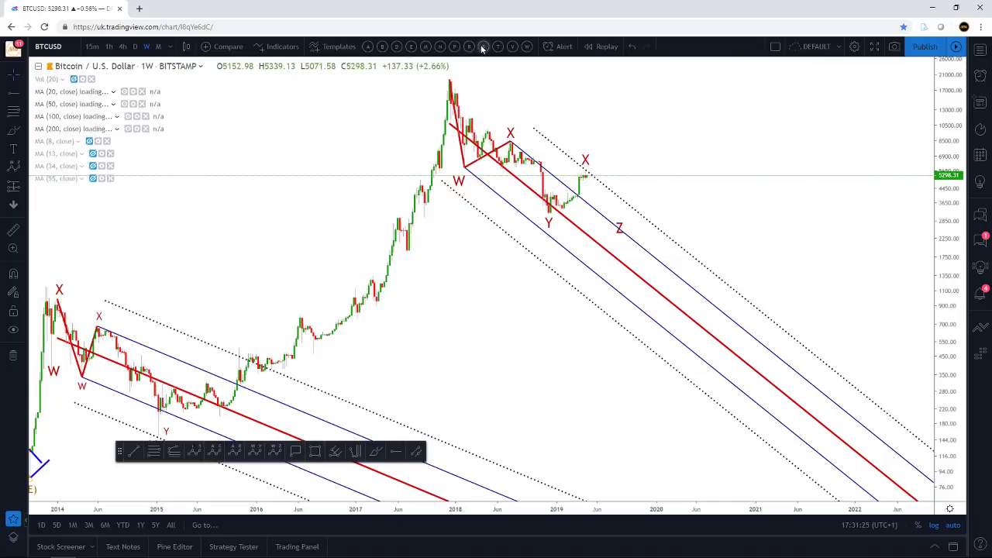
# - Examine weekly price against the 20, 50, 100 and 200 moving averages, comparing the 2014–2015 correction with the 2018–2019 one
pyautogui.scroll(2, 715, 256)
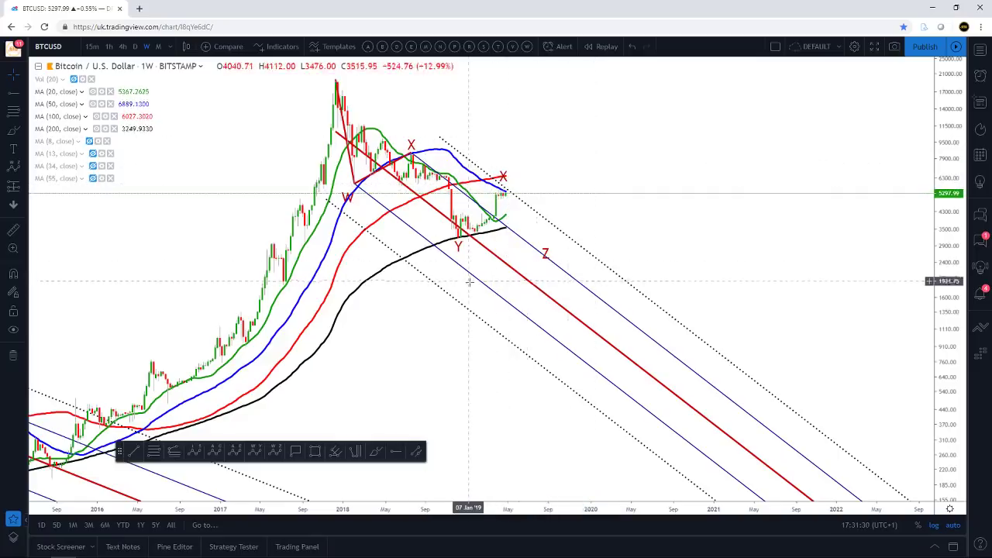
pyautogui.scroll(-2, 469, 285)
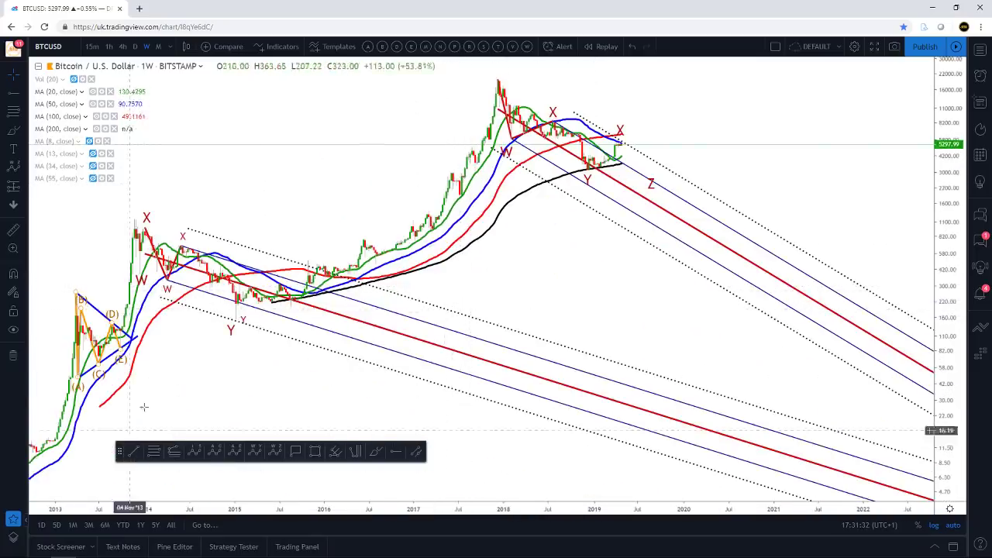
pyautogui.scroll(-2, 186, 364)
pyautogui.scroll(3, 394, 343)
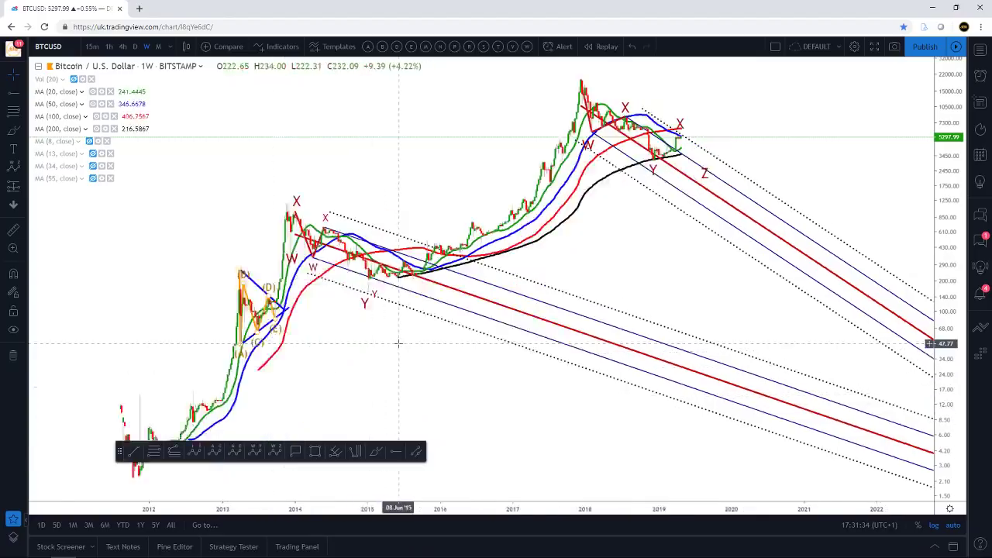
pyautogui.scroll(3, 475, 312)
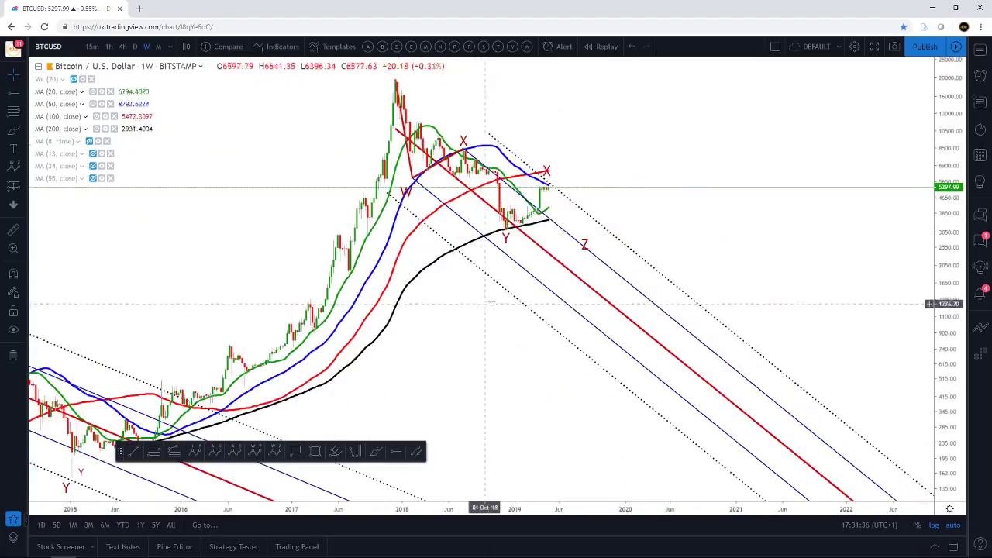
pyautogui.scroll(3, 501, 303)
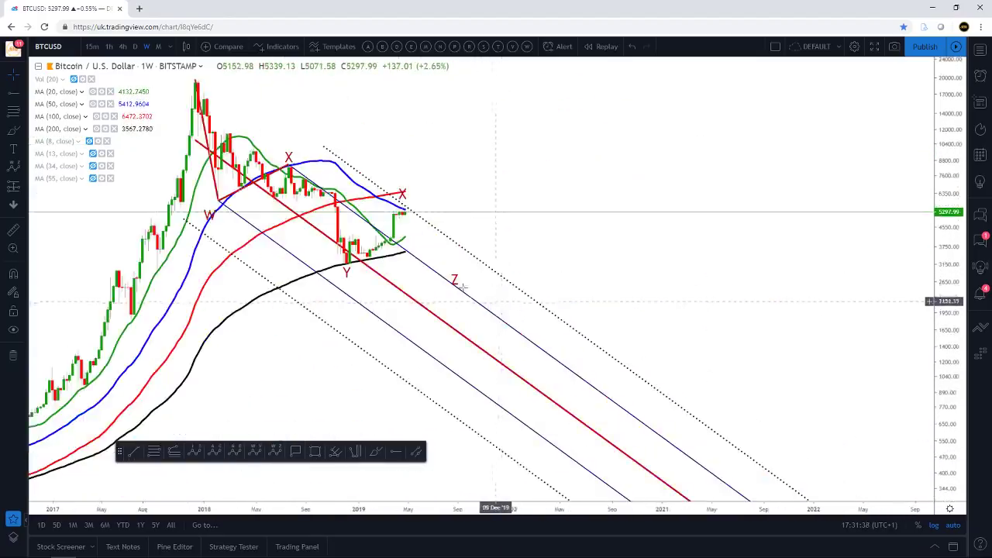
pyautogui.scroll(2, 457, 282)
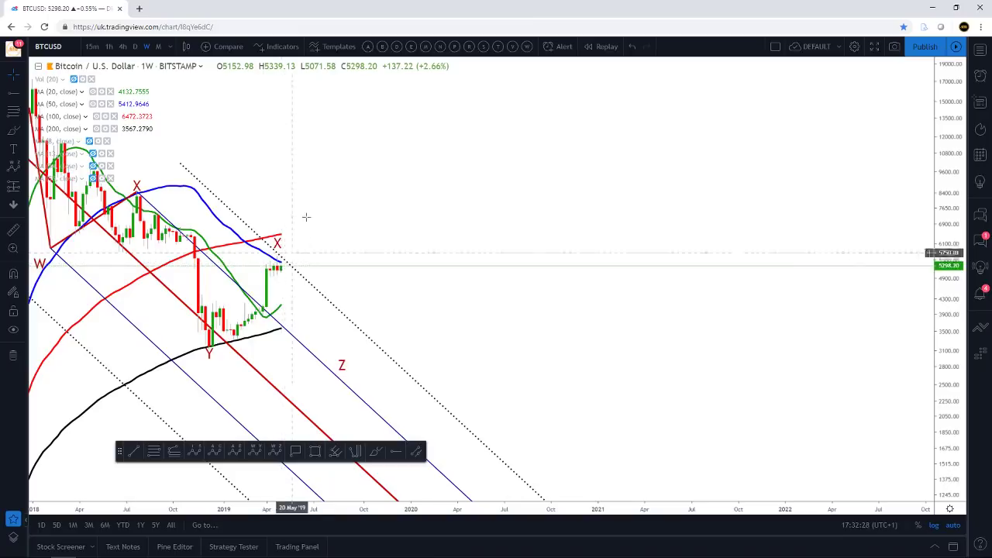
pyautogui.scroll(-2, 361, 232)
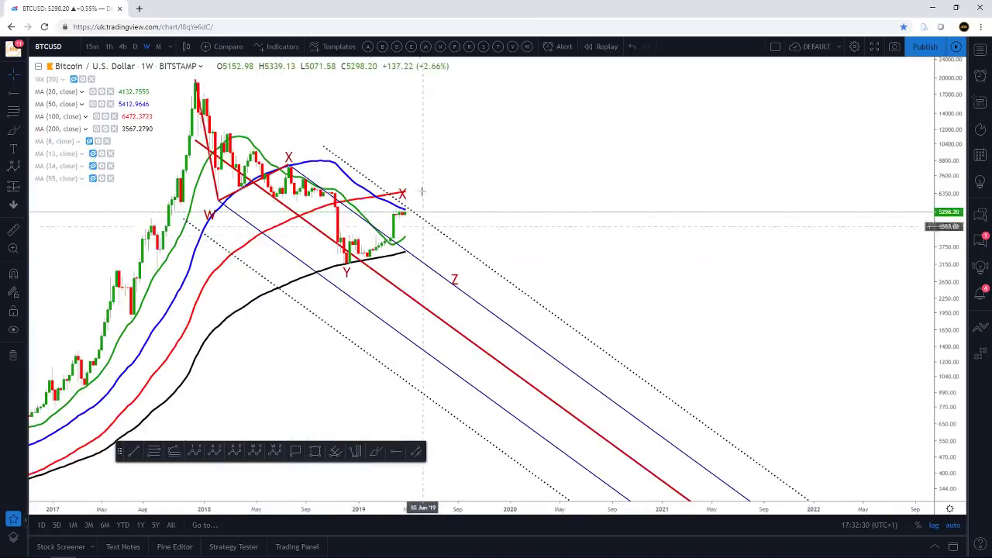
pyautogui.moveTo(414, 190); pyautogui.dragTo(525, 203)
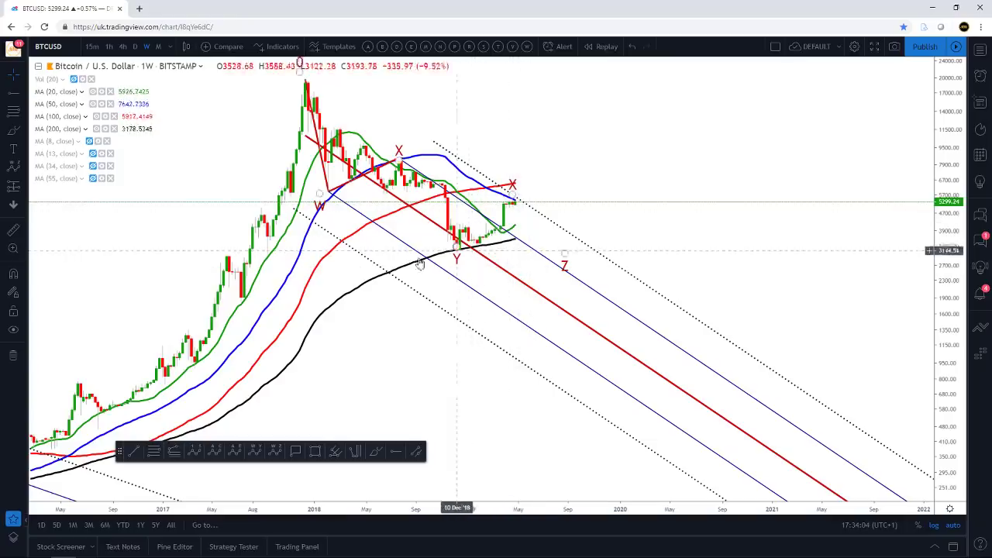
pyautogui.scroll(-3, 504, 257)
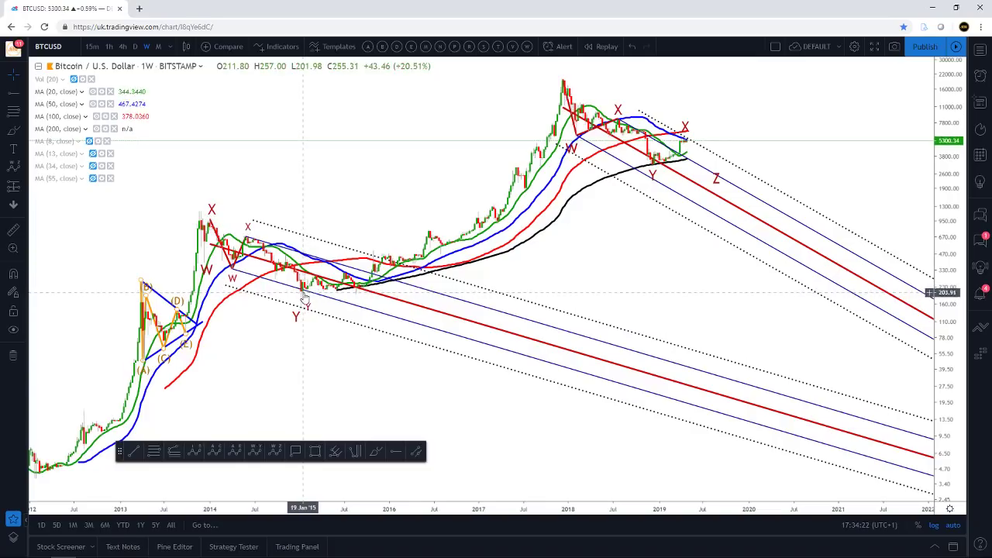
pyautogui.scroll(5, 620, 249)
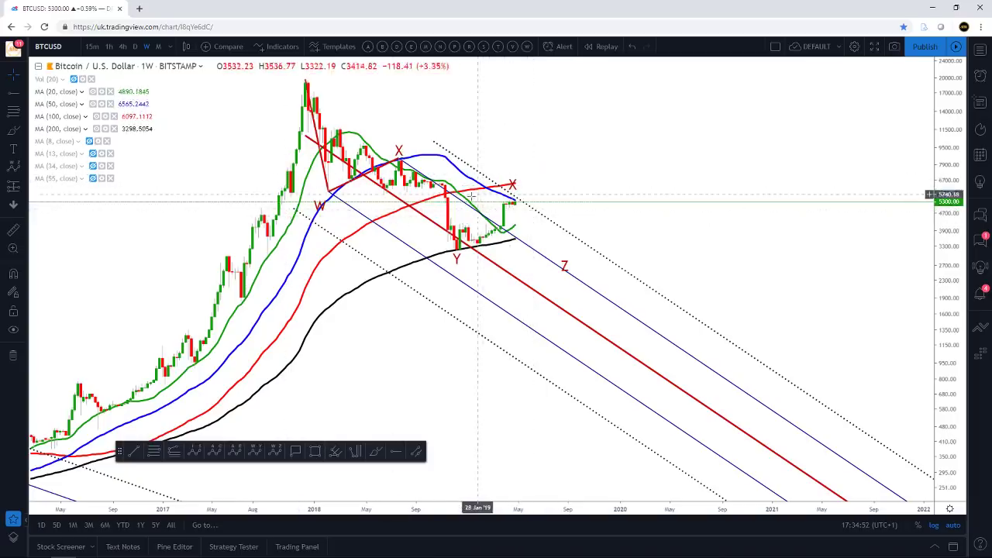
pyautogui.scroll(2, 484, 203)
pyautogui.scroll(1, 590, 209)
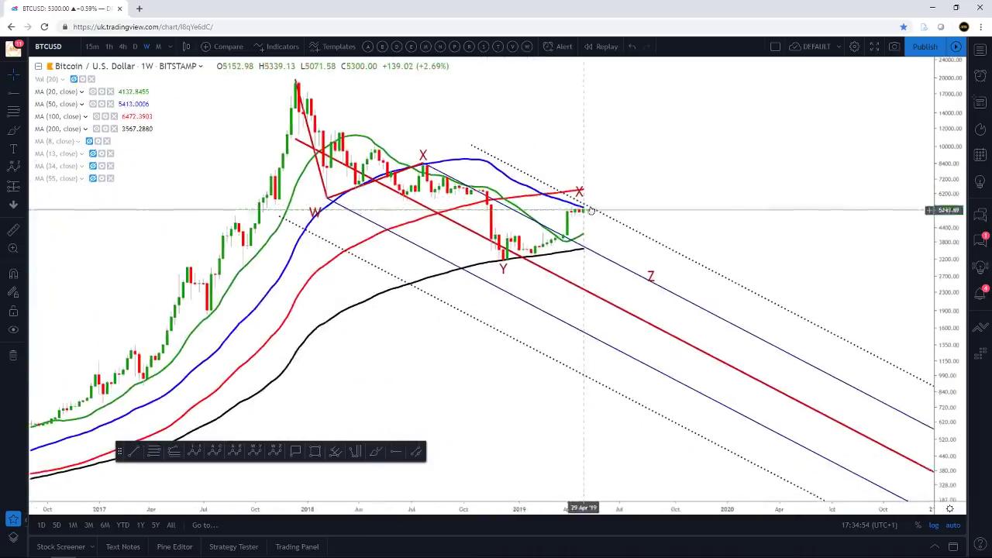
pyautogui.moveTo(590, 209); pyautogui.dragTo(598, 209)
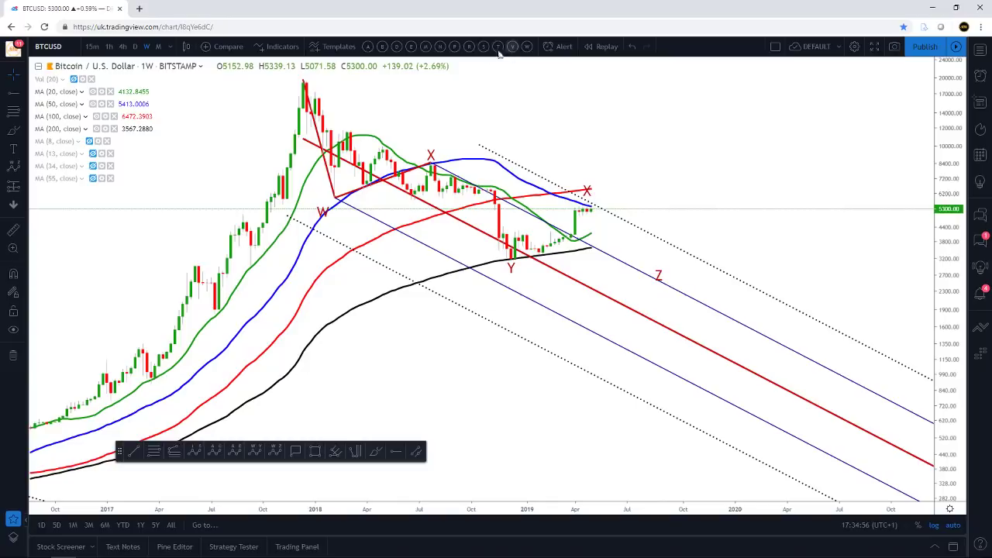
# - Clear the moving averages with the plain template and return to the daily timeframe, framing the rally since December 2018
pyautogui.click(440, 48)
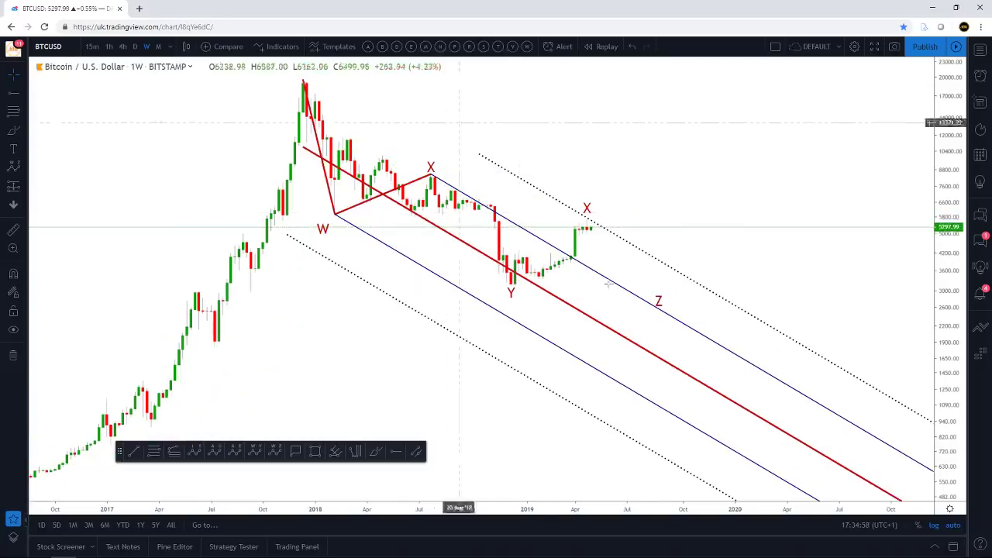
pyautogui.click(134, 46)
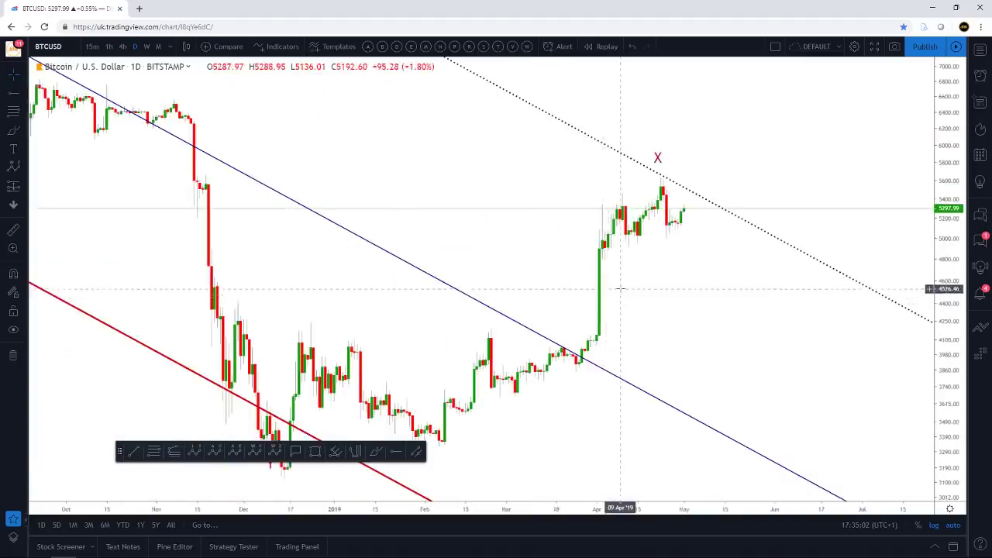
pyautogui.scroll(-3, 620, 288)
pyautogui.scroll(-2, 666, 310)
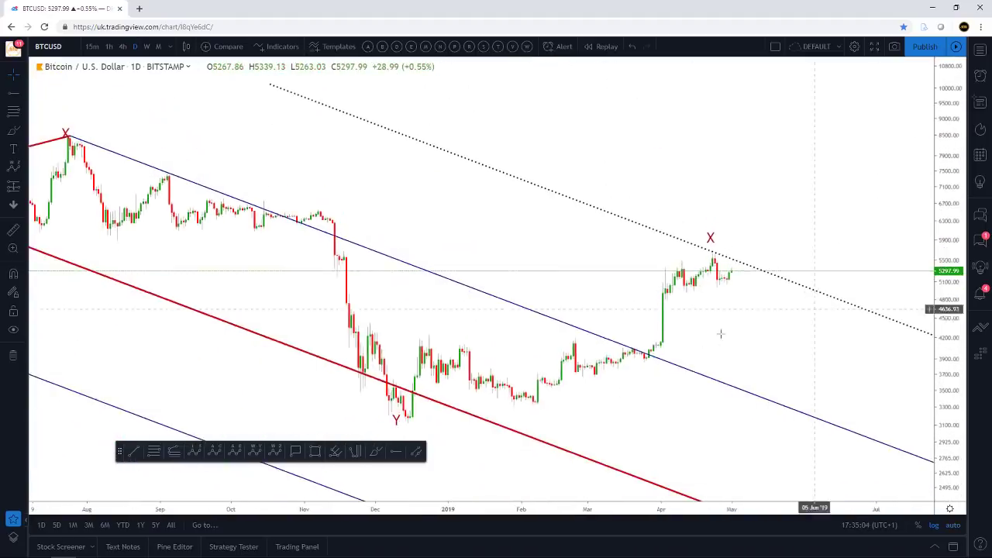
pyautogui.moveTo(719, 333); pyautogui.dragTo(735, 293)
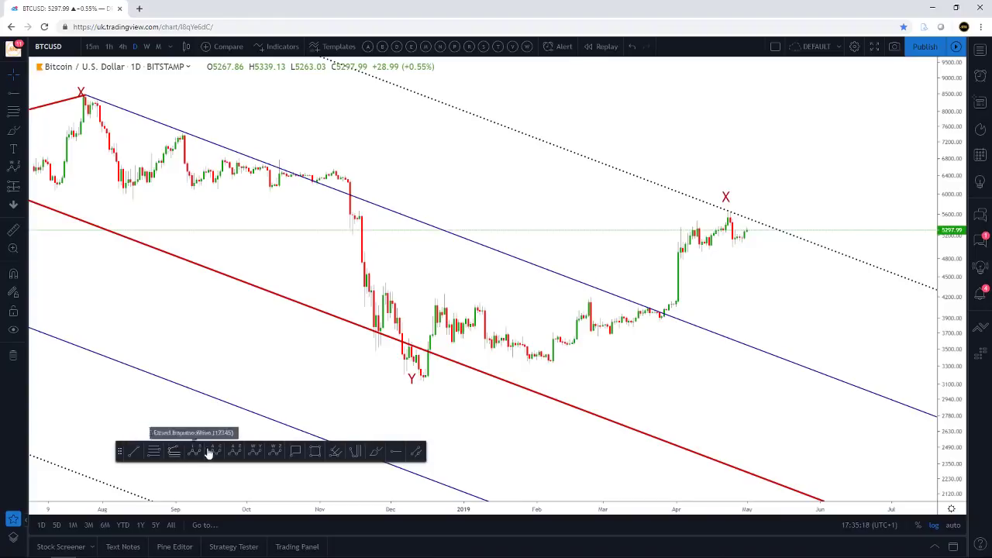
# - Label a W-X-Y Elliott wave from the December 2018 low, with W on 22 Dec '18, X on 27 Mar '19 and Y at the April high
pyautogui.click(254, 452)
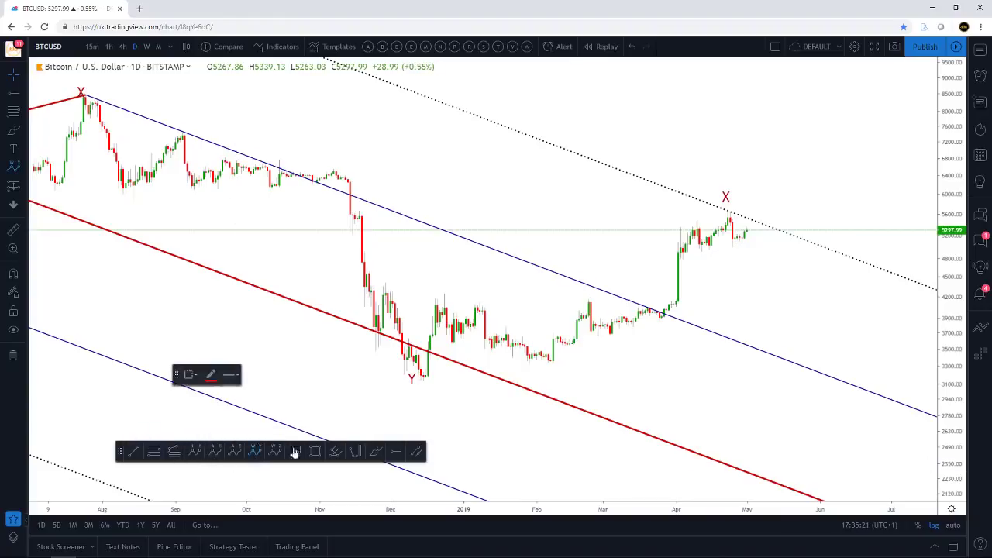
pyautogui.click(421, 384)
pyautogui.click(439, 293)
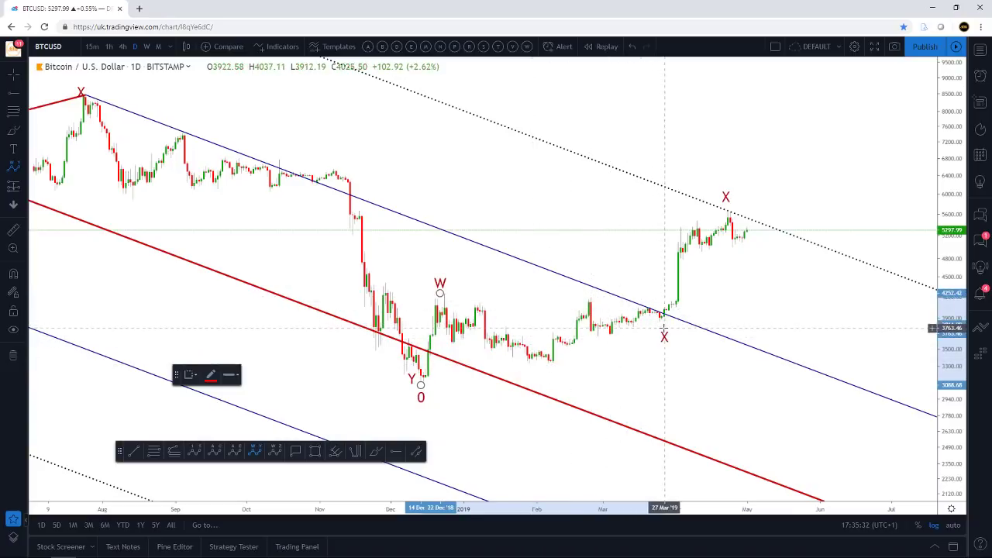
pyautogui.click(664, 325)
pyautogui.click(736, 203)
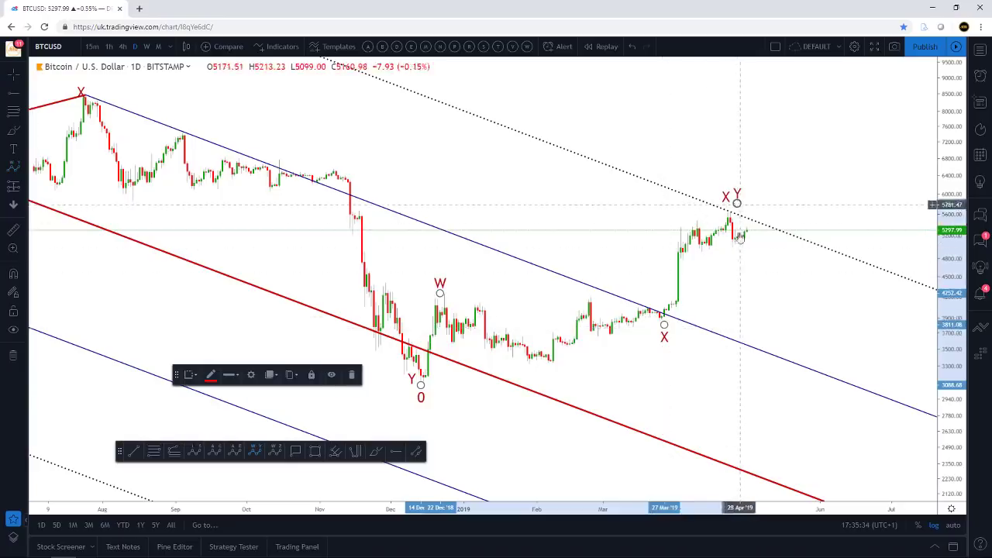
pyautogui.click(757, 283)
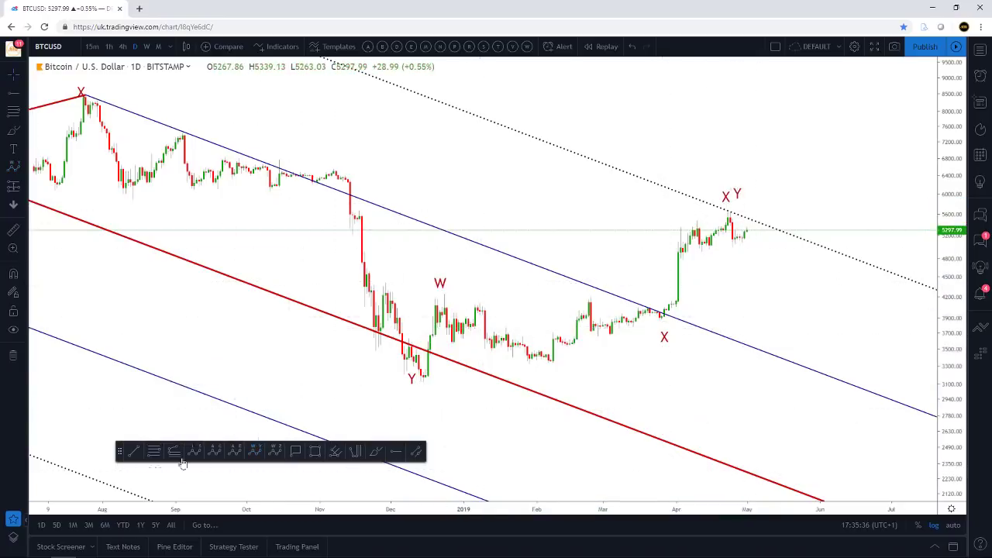
# - Draw an Elliott triangle ABCDE from the W high through the January low (A), February swings (B, C) and March swings (D, E) to X
pyautogui.click(234, 453)
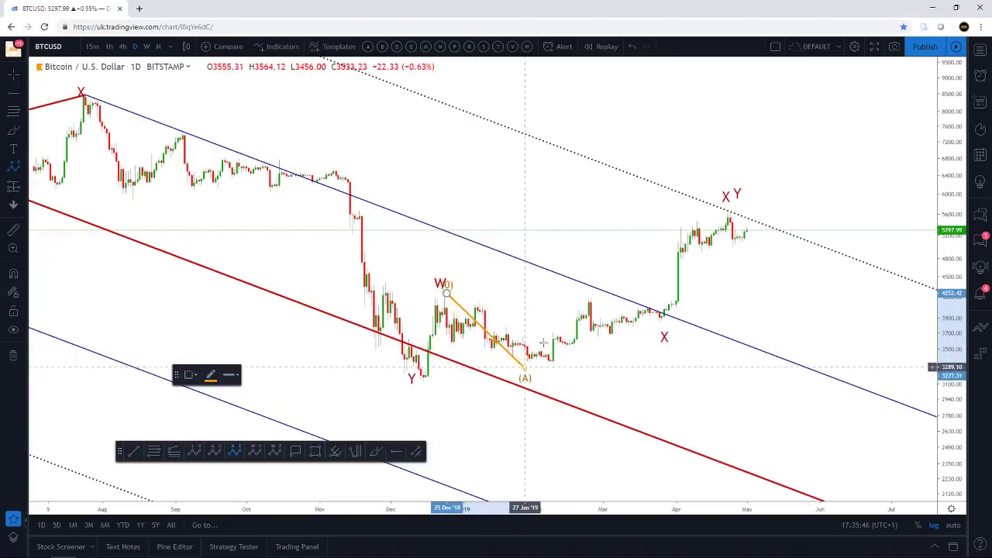
pyautogui.click(583, 297)
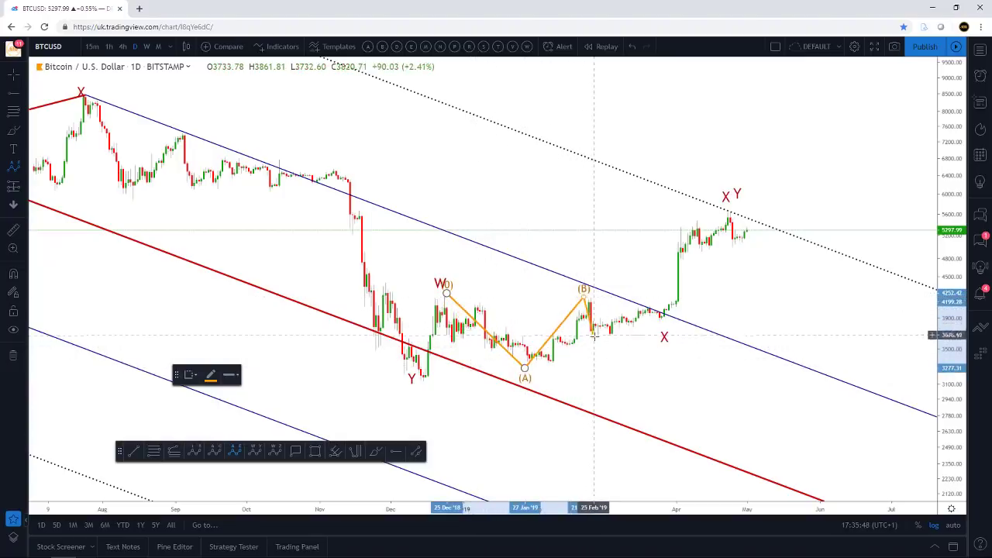
pyautogui.click(594, 337)
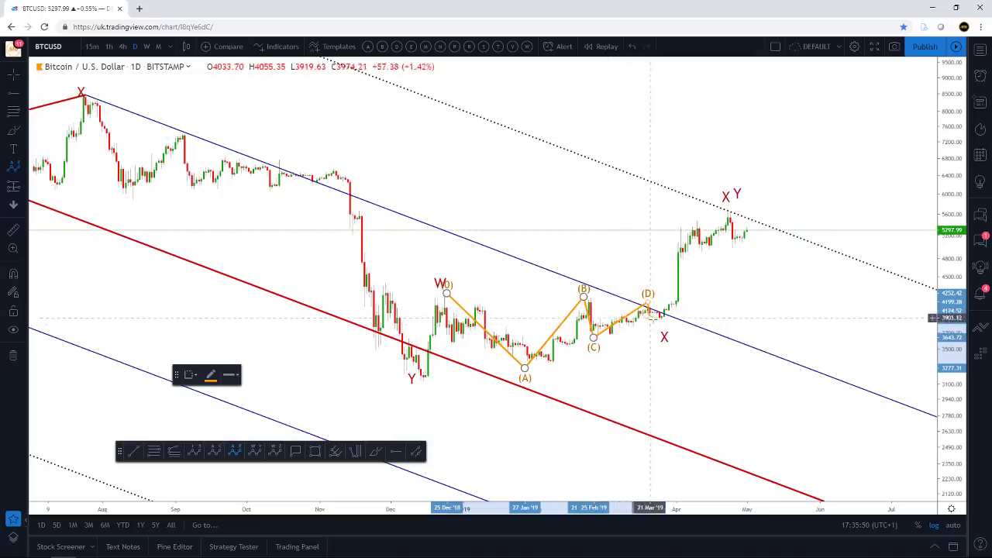
pyautogui.click(658, 321)
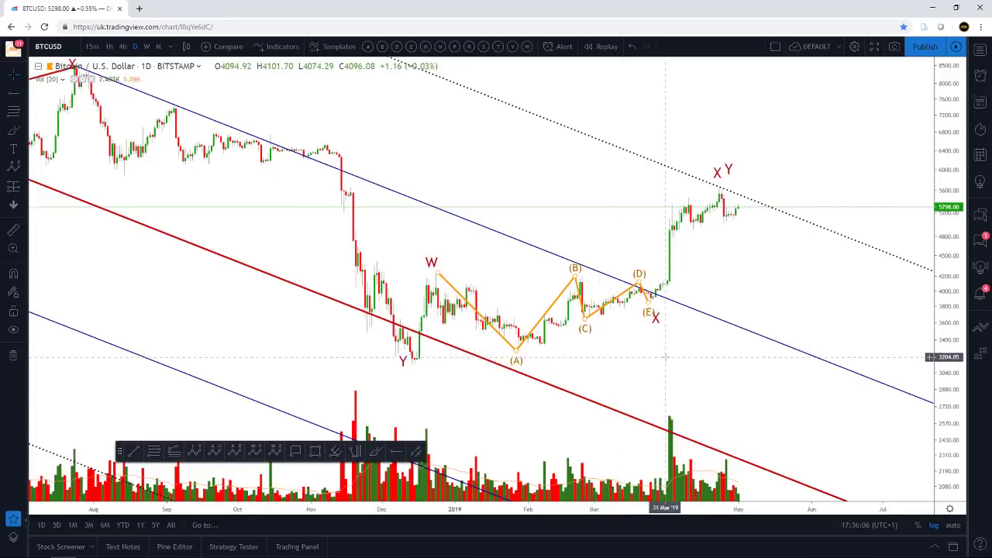
# - Project a trend-based Fibonacci extension using the points 3127.49, 4260.86 and 3834.69 for Y, W and X, and delete it after reading the levels
pyautogui.scroll(-1, 665, 357)
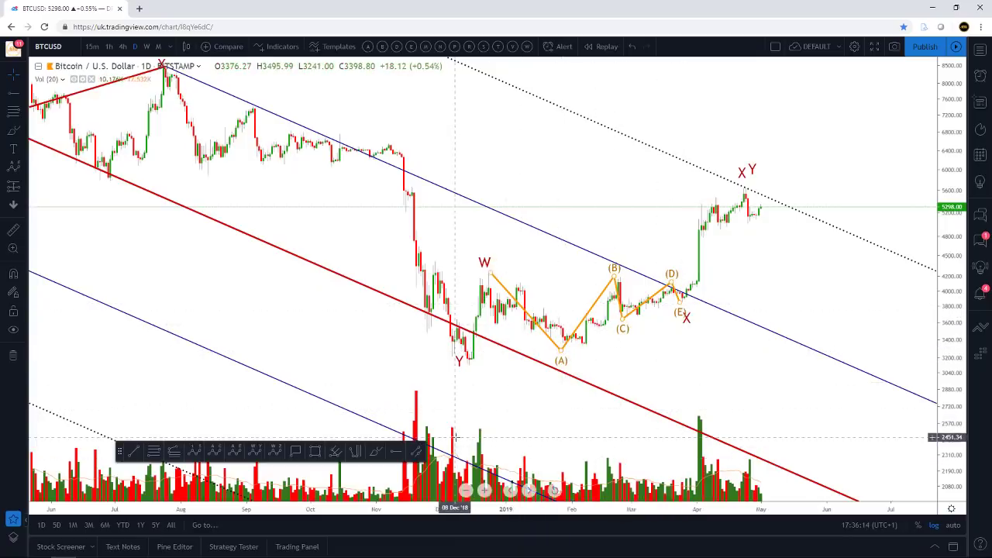
pyautogui.click(174, 452)
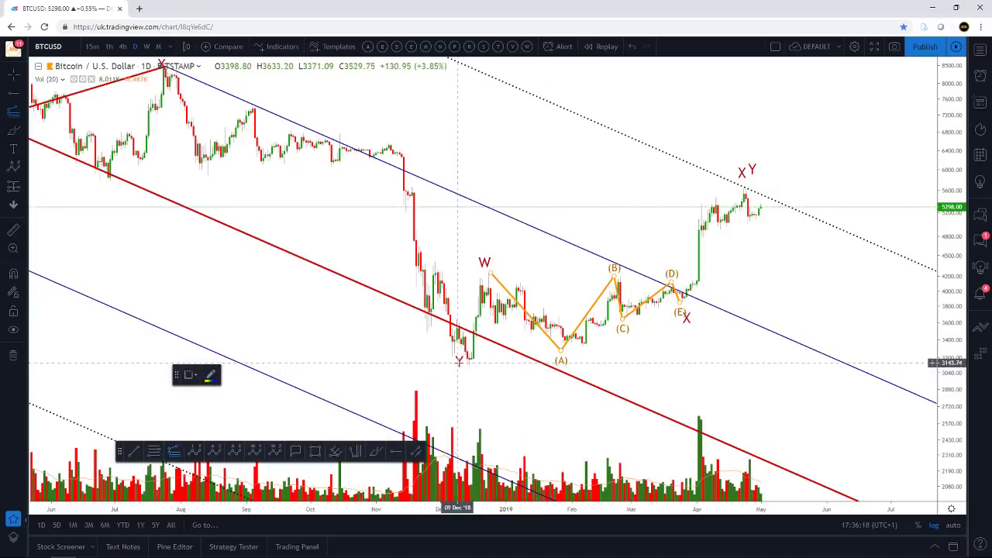
pyautogui.click(460, 362)
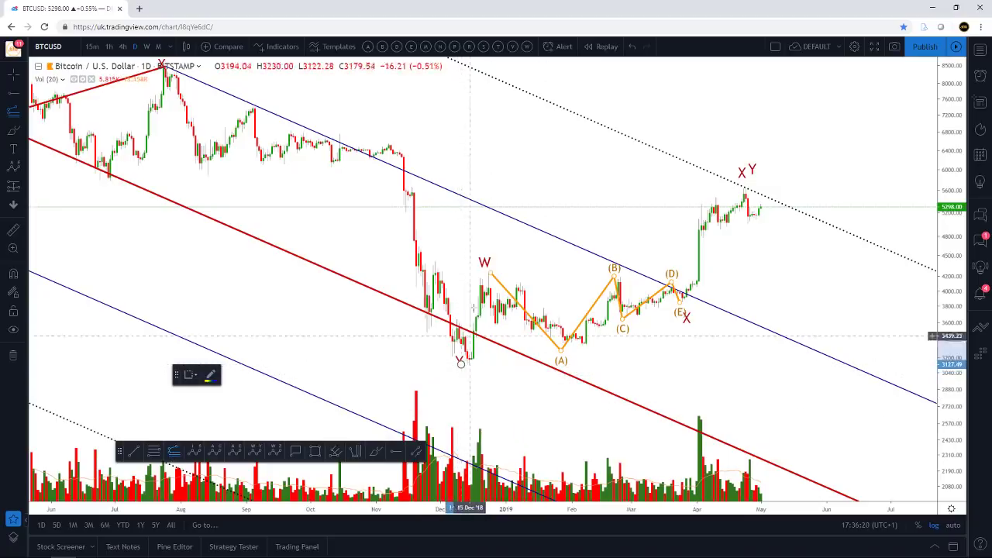
pyautogui.click(477, 272)
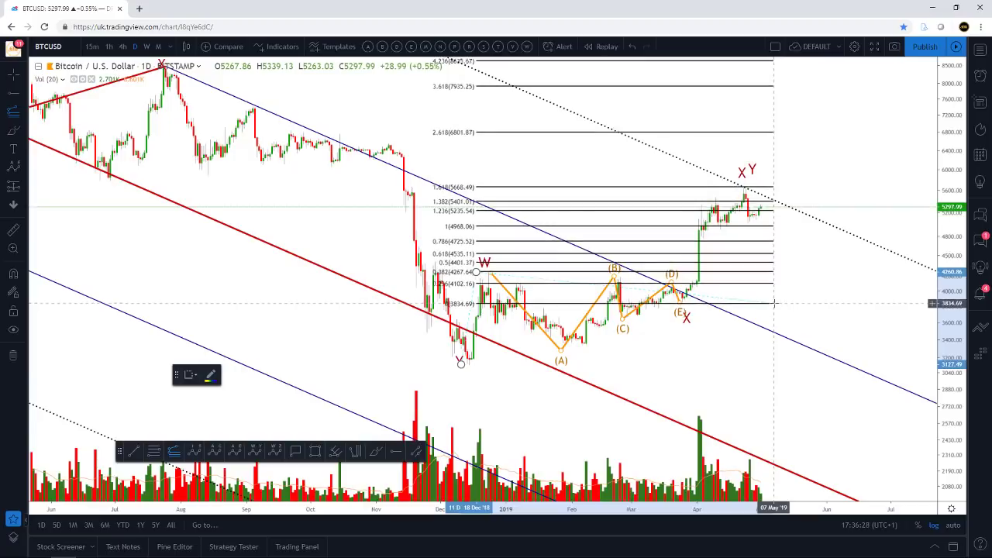
pyautogui.click(774, 303)
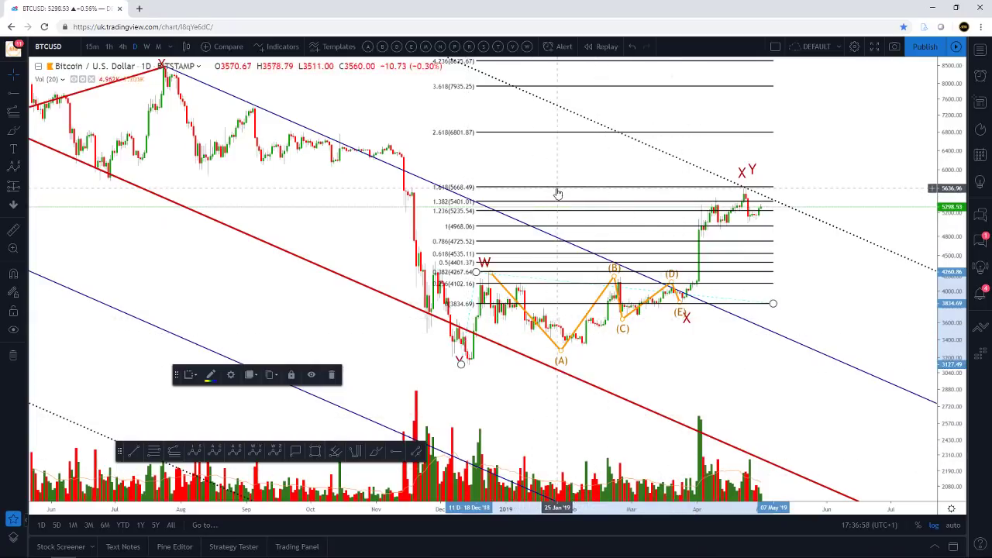
pyautogui.press('Delete')
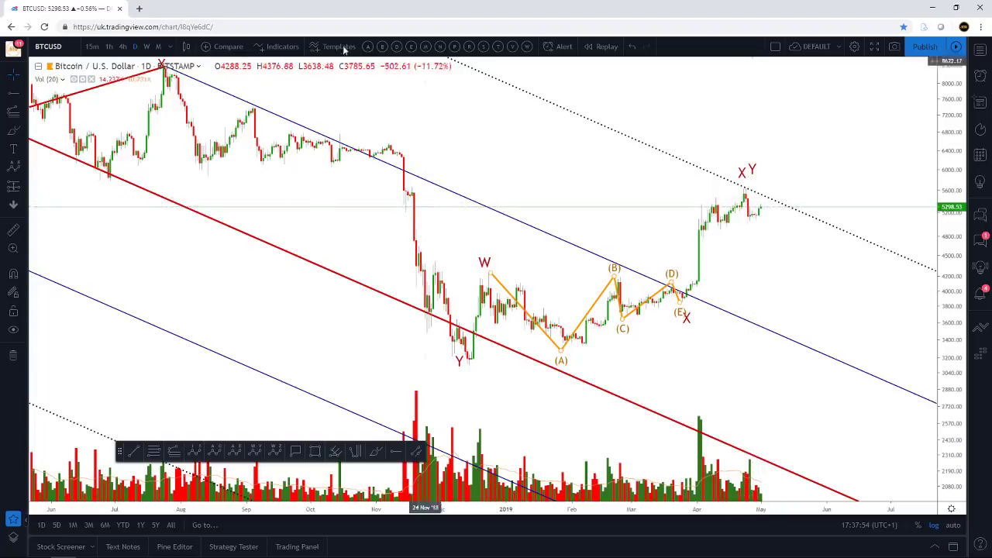
# - Switch the chart to the 1-hour timeframe with automatic price scaling and frame April's rally and the drop from its high
pyautogui.click(122, 46)
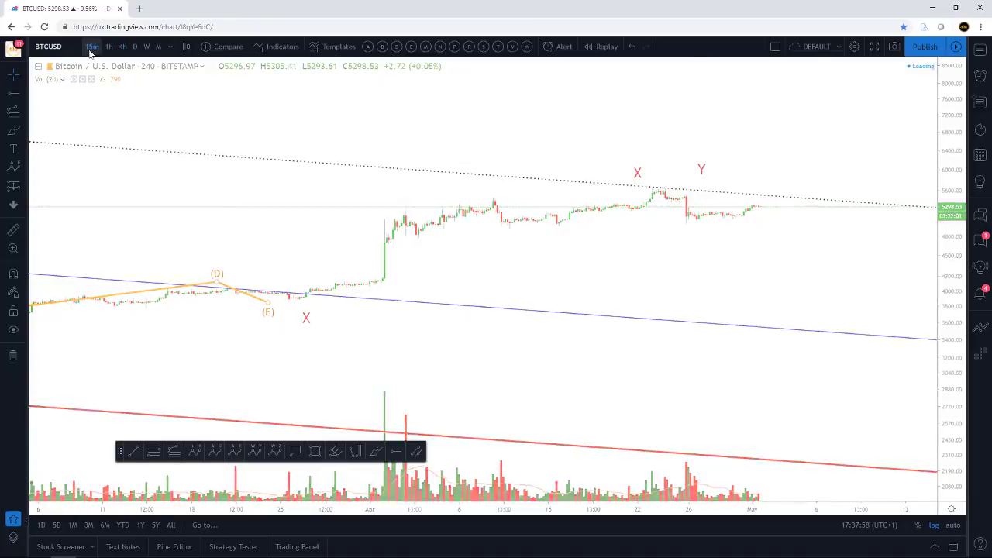
pyautogui.click(92, 47)
pyautogui.click(951, 525)
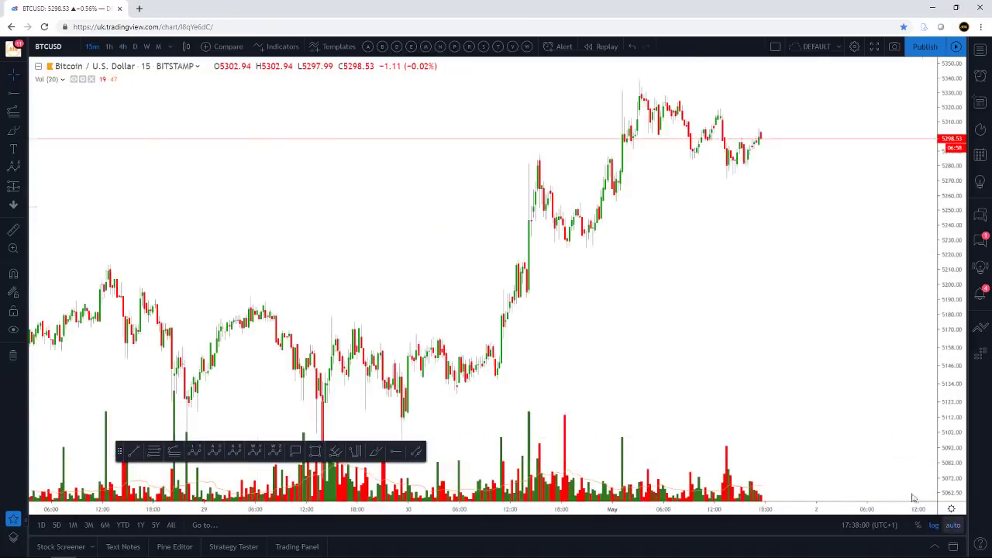
pyautogui.scroll(-2, 720, 268)
pyautogui.scroll(-3, 717, 268)
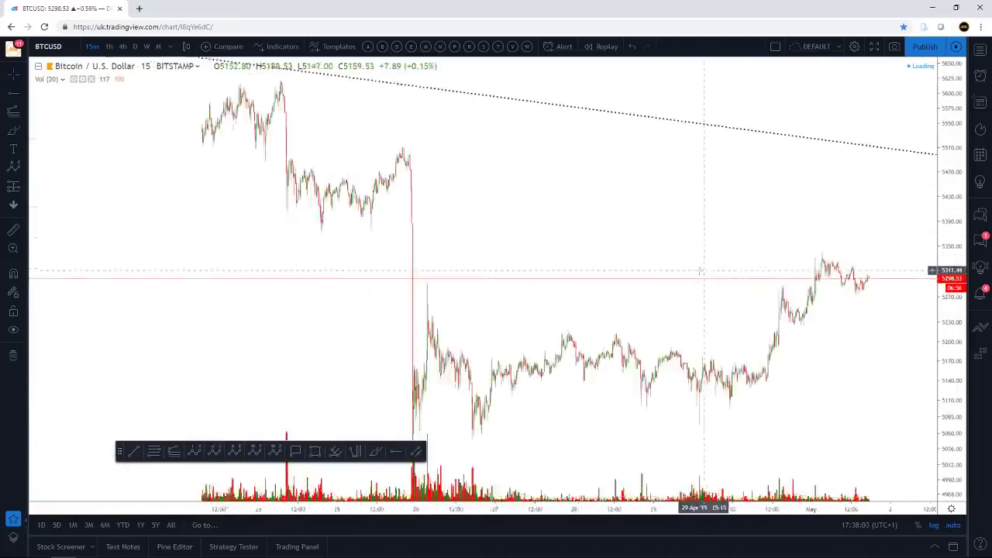
pyautogui.click(107, 46)
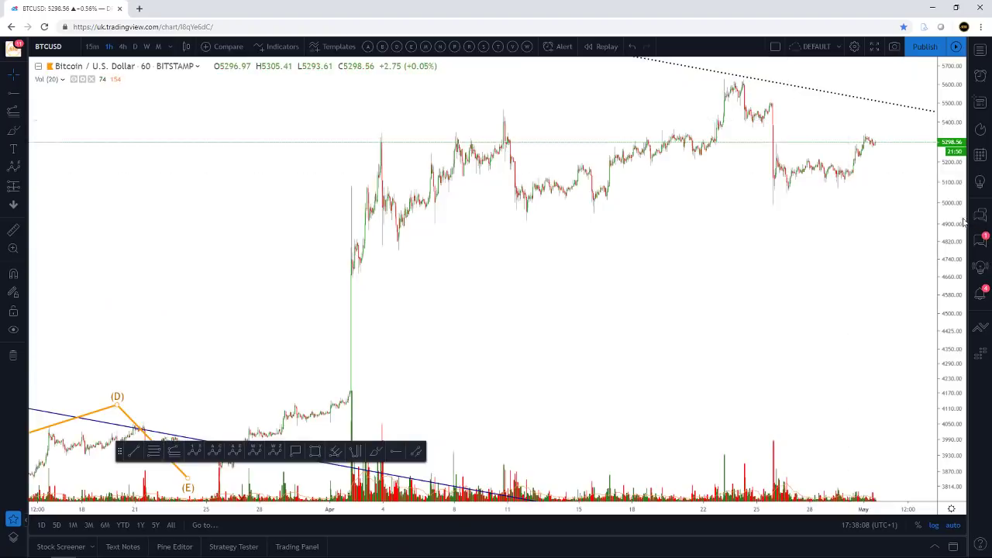
pyautogui.moveTo(881, 221); pyautogui.dragTo(757, 307)
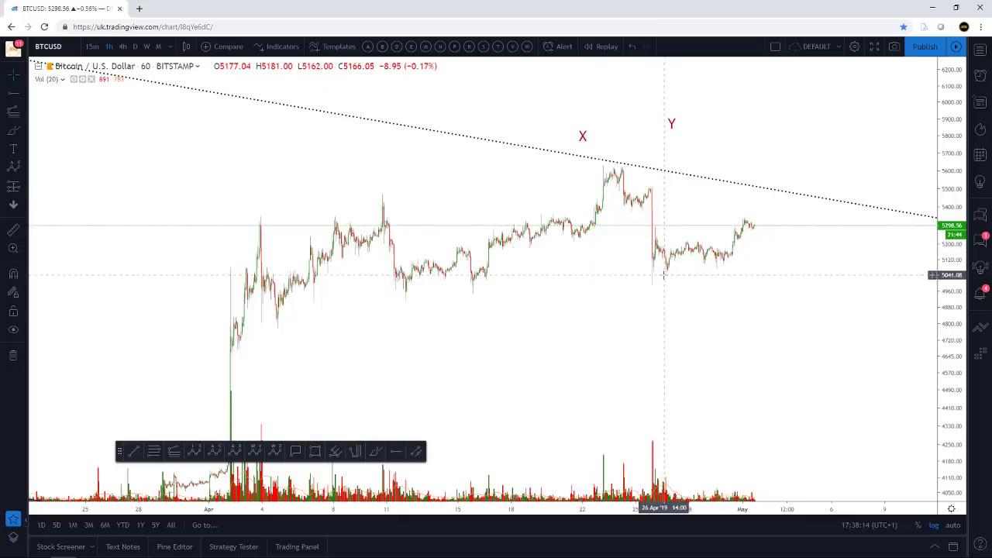
# - Label a five-wave Elliott impulse down from the 23 April high, with wave 3 at 5363.08, wave 4 at 5510.17 and wave 5 at 5004.49
pyautogui.click(191, 454)
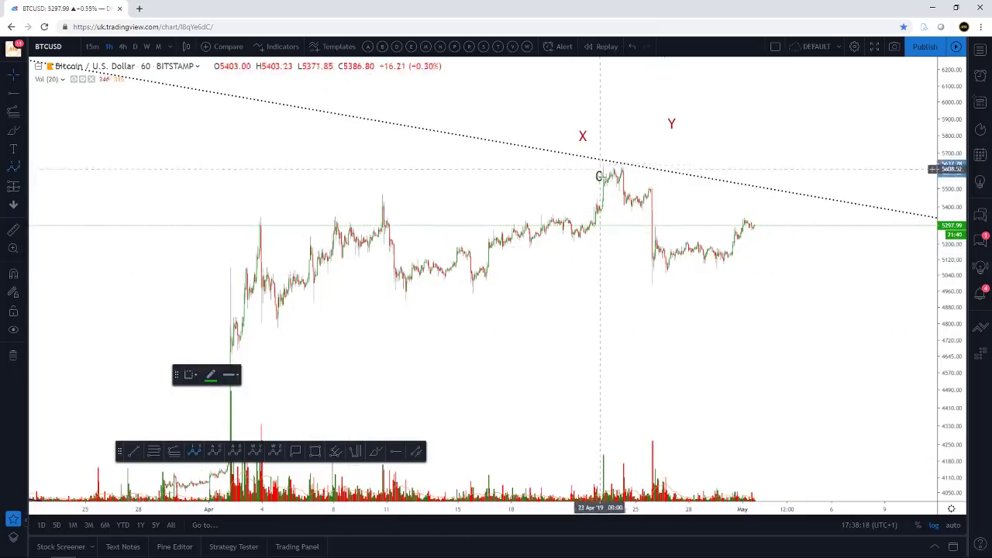
pyautogui.click(600, 168)
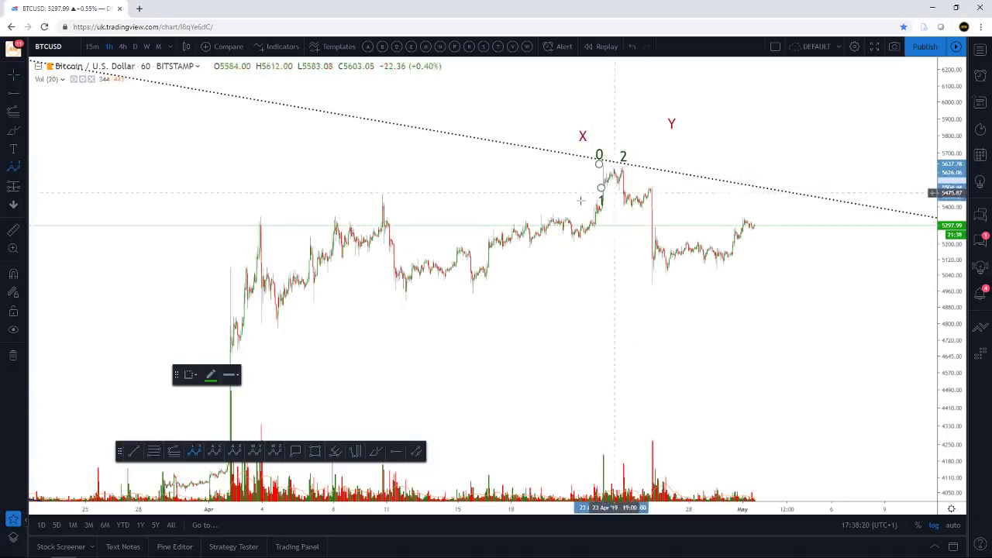
pyautogui.click(629, 213)
pyautogui.click(651, 283)
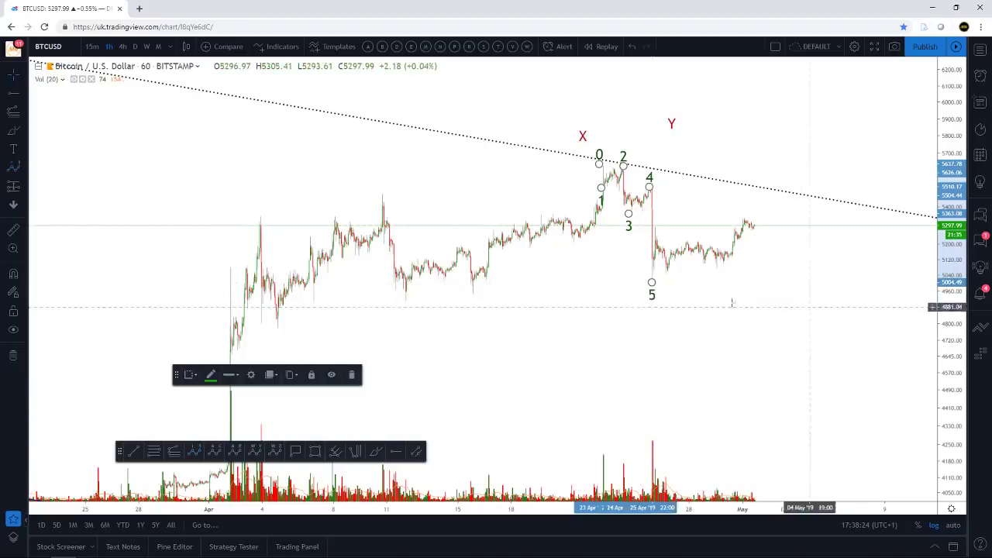
pyautogui.click(808, 298)
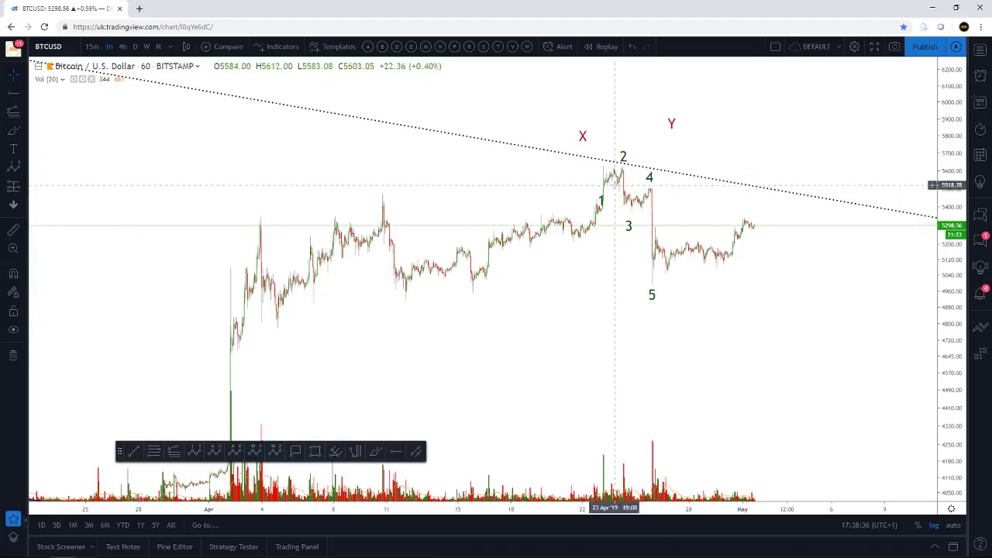
# - Change to the 15-minute timeframe, auto-scale the price axis and examine the decline through waves 1 to 5
pyautogui.scroll(5, 845, 224)
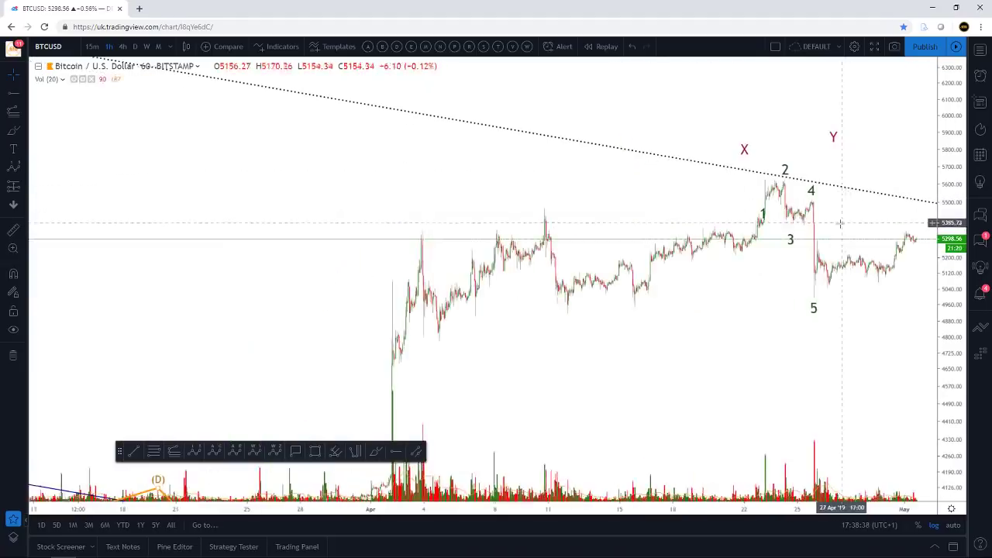
pyautogui.scroll(3, 839, 225)
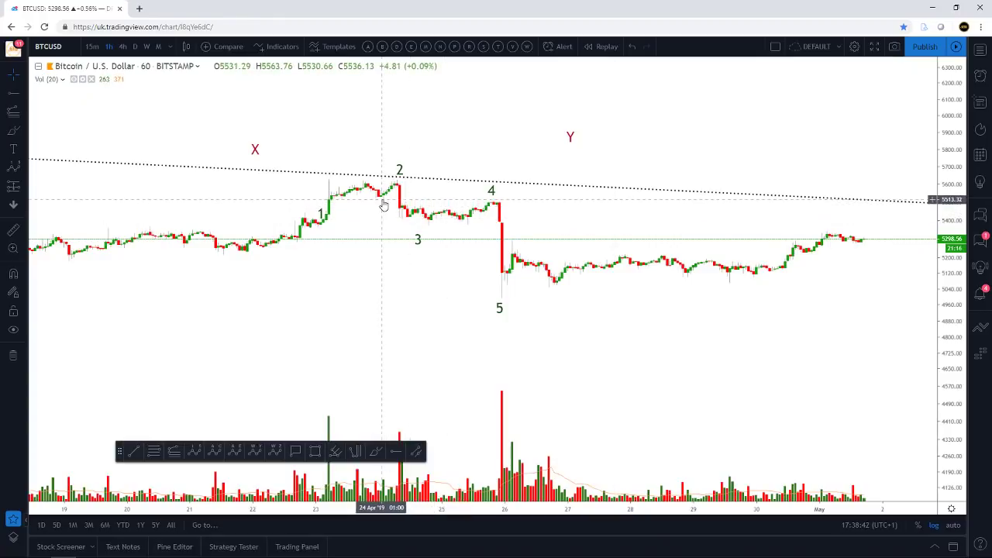
pyautogui.click(92, 48)
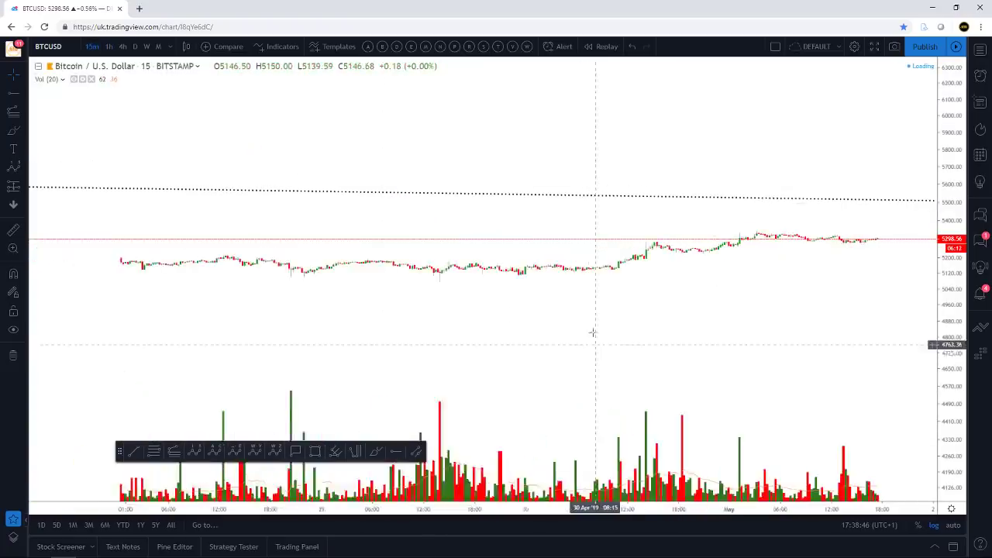
pyautogui.scroll(-5, 403, 285)
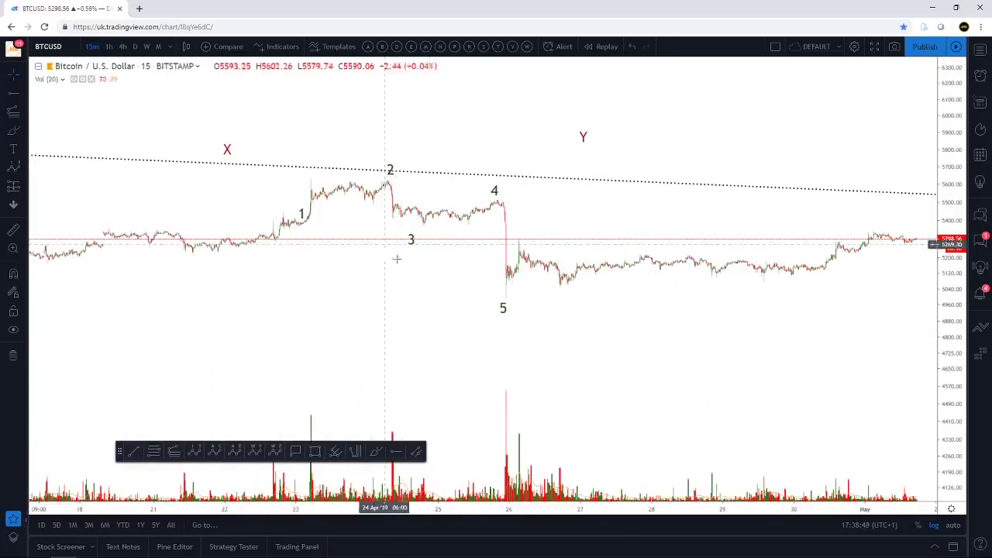
pyautogui.click(953, 524)
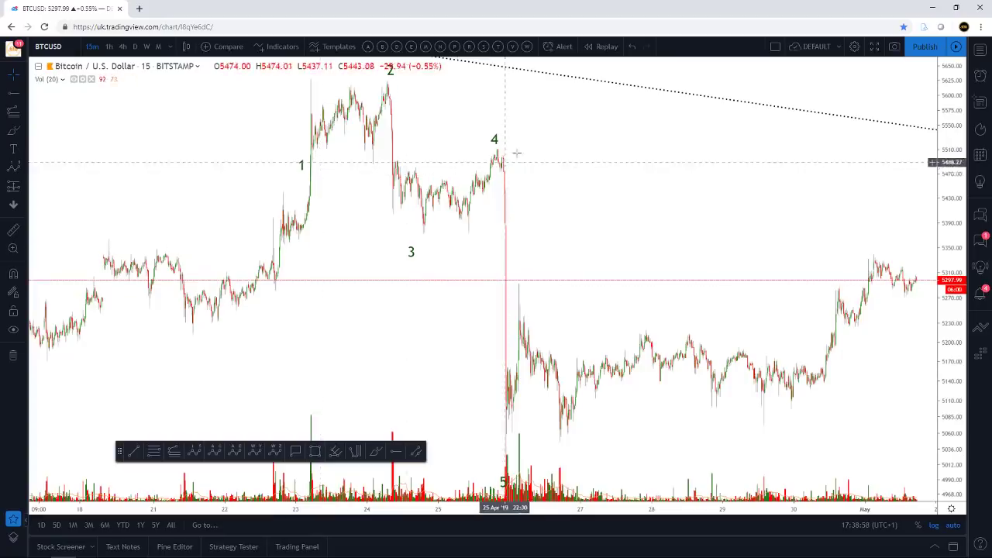
pyautogui.moveTo(956, 95); pyautogui.dragTo(925, 210)
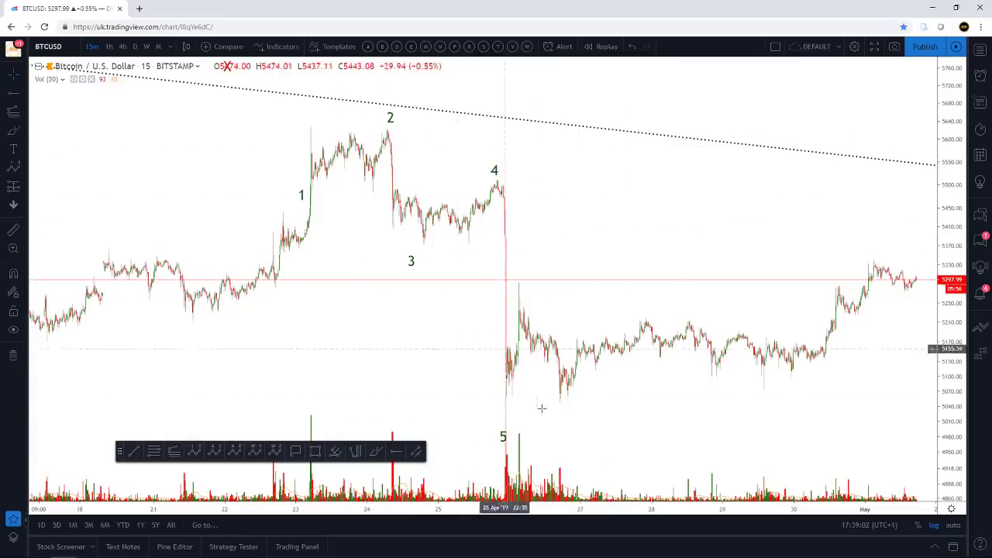
pyautogui.click(496, 173)
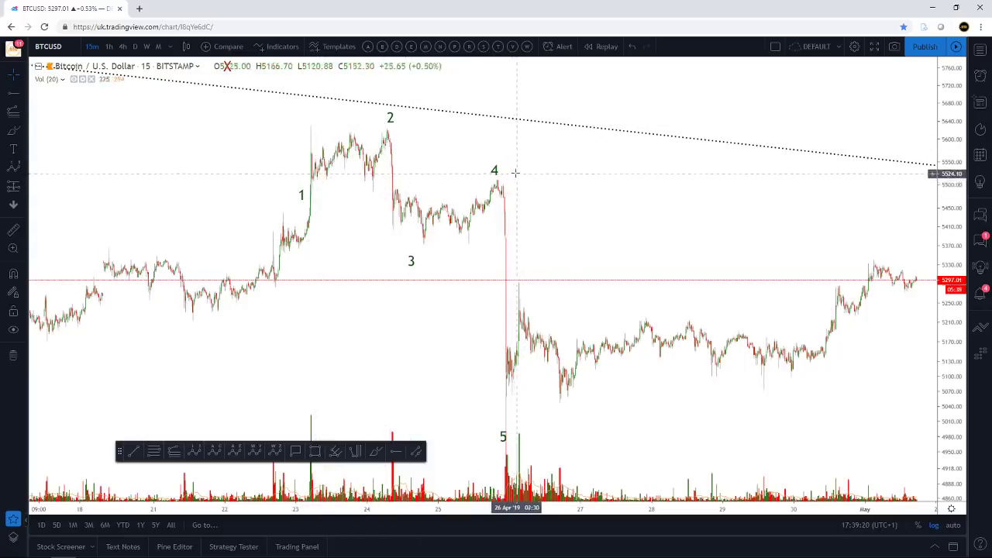
pyautogui.click(503, 441)
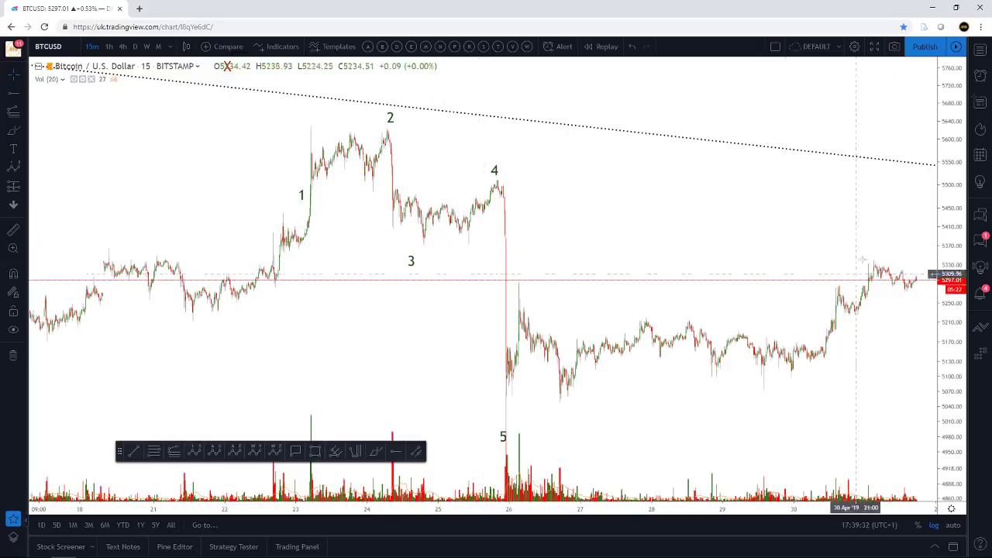
# - Move the wave 5 label slightly earlier so it sits beside the wick of the late-April low
pyautogui.scroll(-1, 819, 304)
pyautogui.scroll(-1, 775, 299)
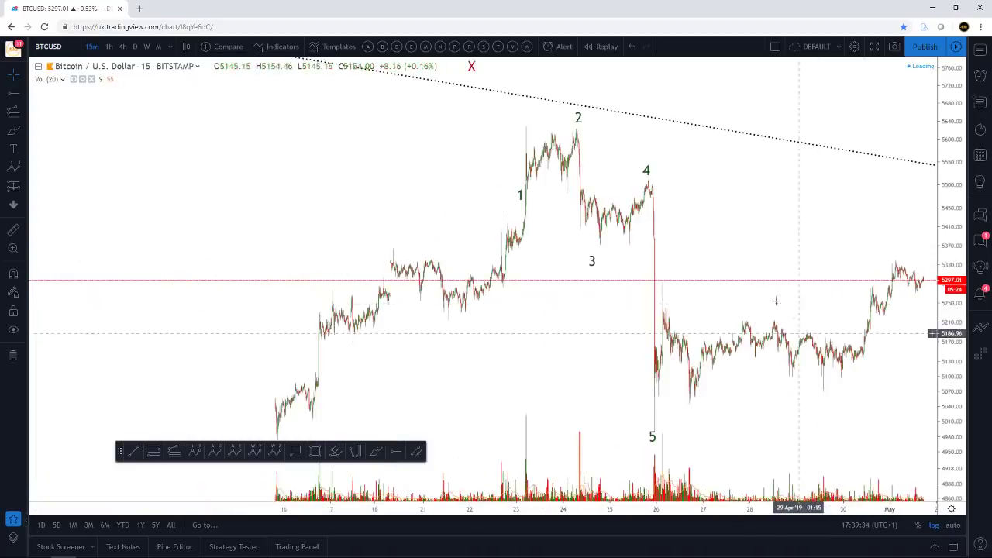
pyautogui.moveTo(768, 212); pyautogui.dragTo(627, 136)
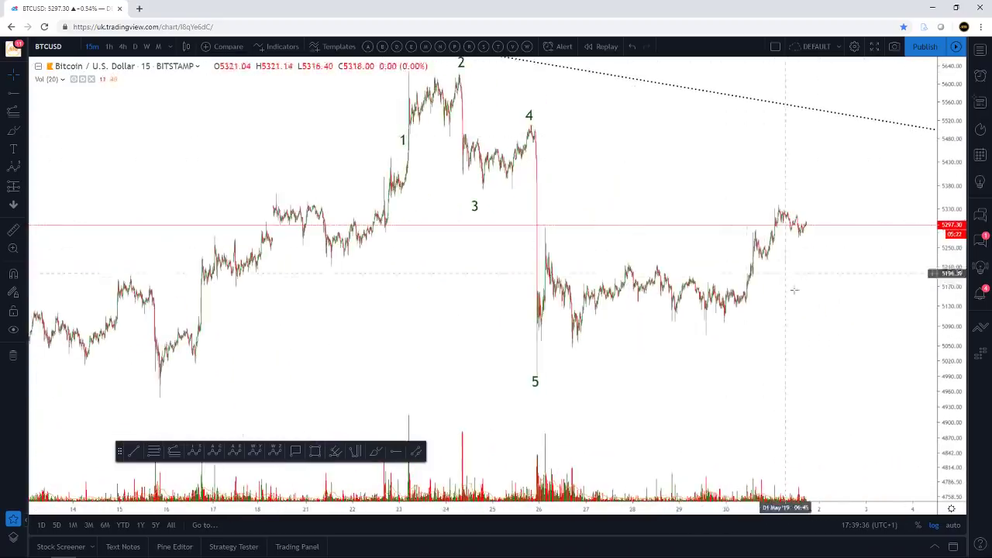
pyautogui.moveTo(805, 309); pyautogui.dragTo(788, 314)
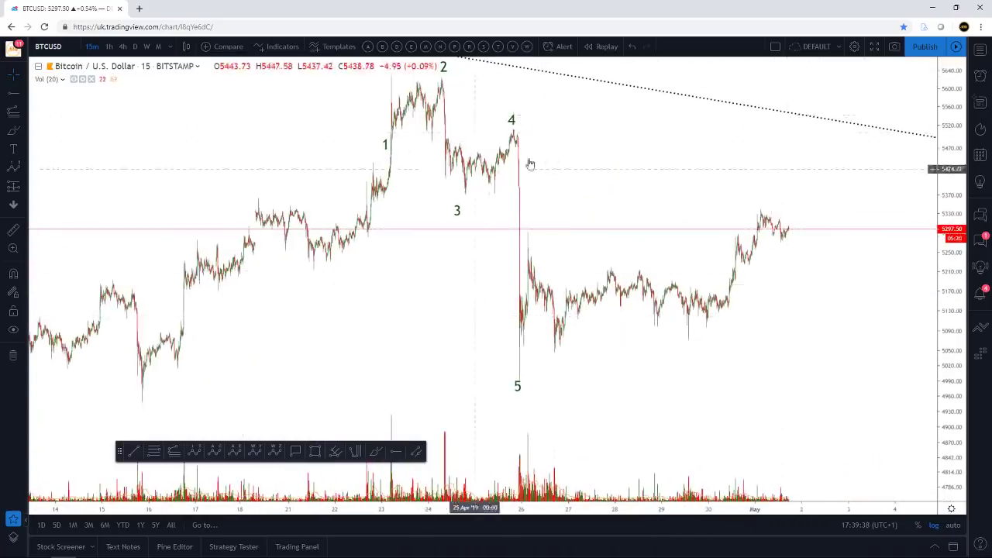
pyautogui.scroll(2, 713, 271)
pyautogui.scroll(-1, 717, 268)
pyautogui.scroll(-1, 717, 268)
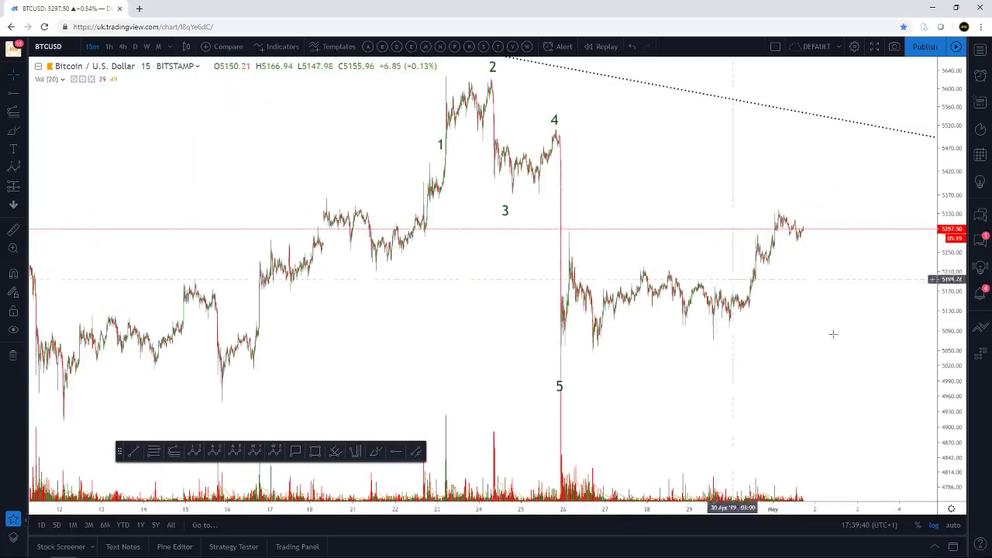
pyautogui.moveTo(801, 298); pyautogui.dragTo(793, 324)
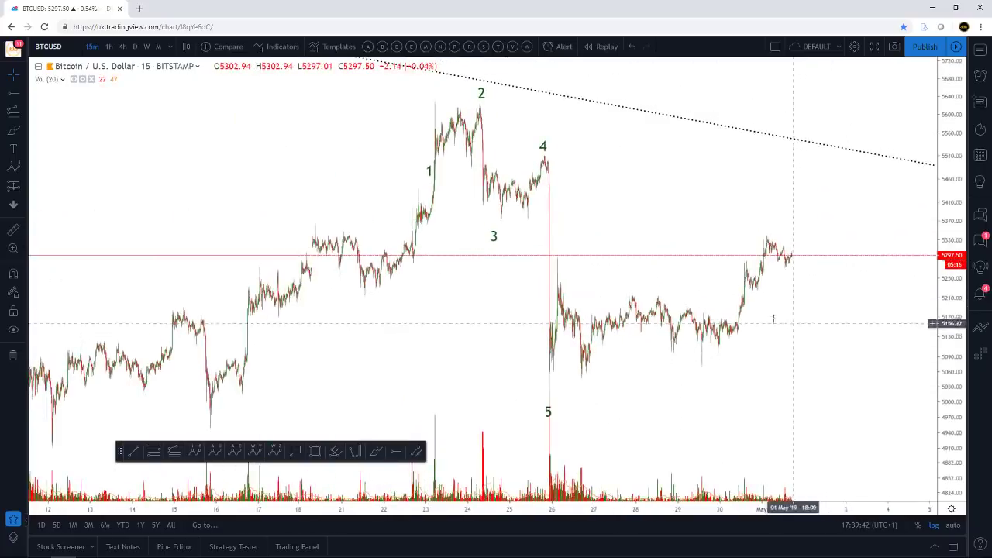
pyautogui.moveTo(808, 372); pyautogui.dragTo(811, 297)
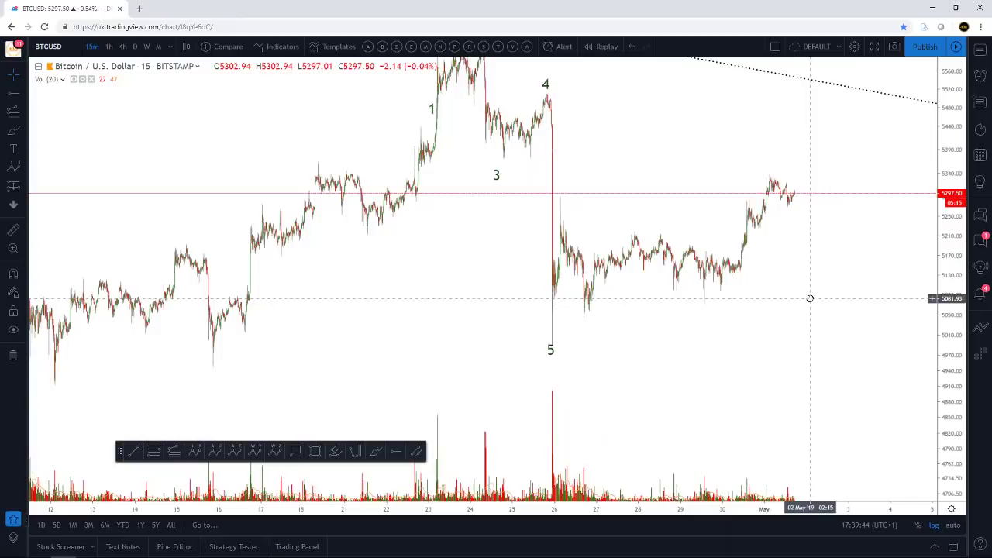
pyautogui.moveTo(549, 348)
pyautogui.mouseDown()
pyautogui.moveTo(537, 343)
pyautogui.moveTo(538, 315)
pyautogui.mouseUp()
pyautogui.click(686, 354)
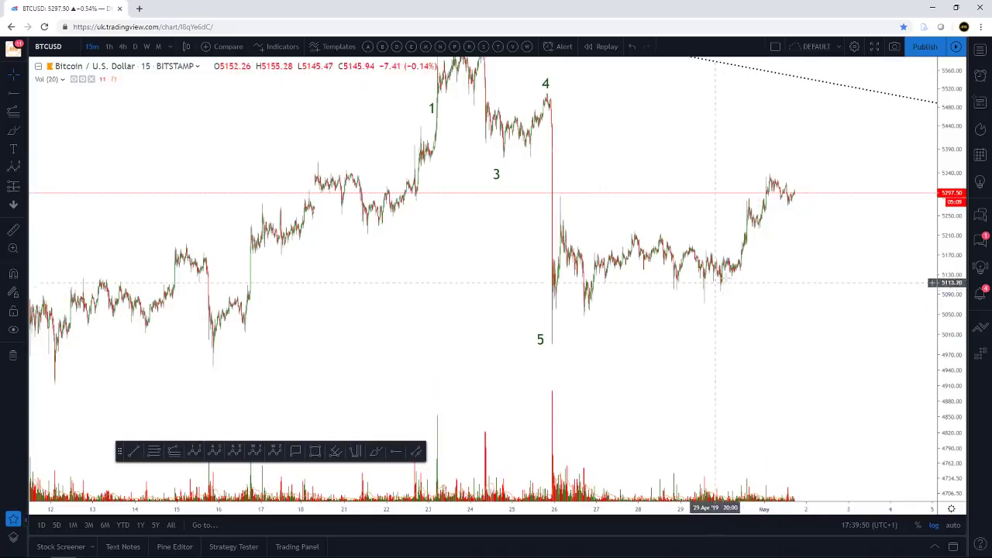
# - Label a W-X-Y correction from the wave 5 low at 4992.72, with W at 5302.09, X at 5097.59 and Y at 5355.30
pyautogui.scroll(1, 784, 277)
pyautogui.scroll(2, 784, 277)
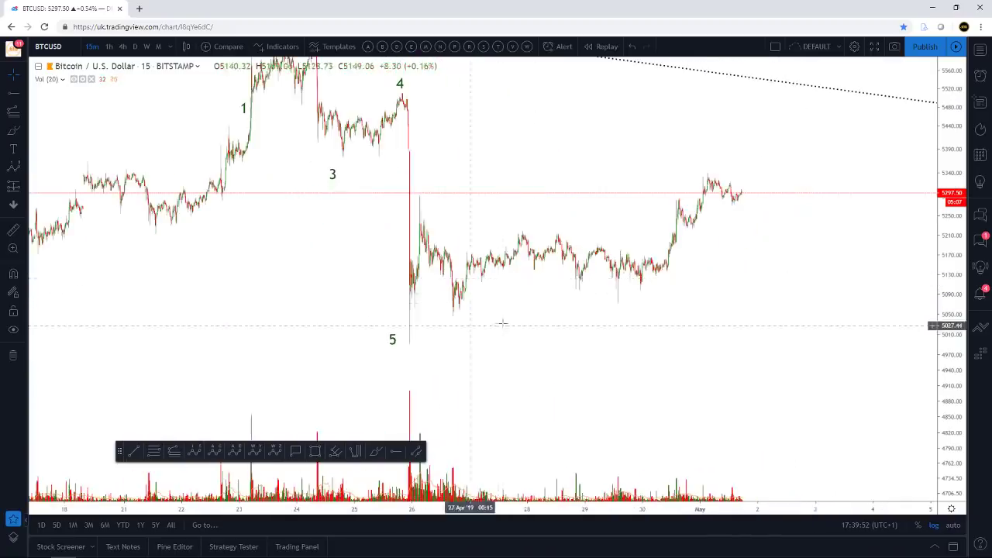
pyautogui.scroll(1, 457, 322)
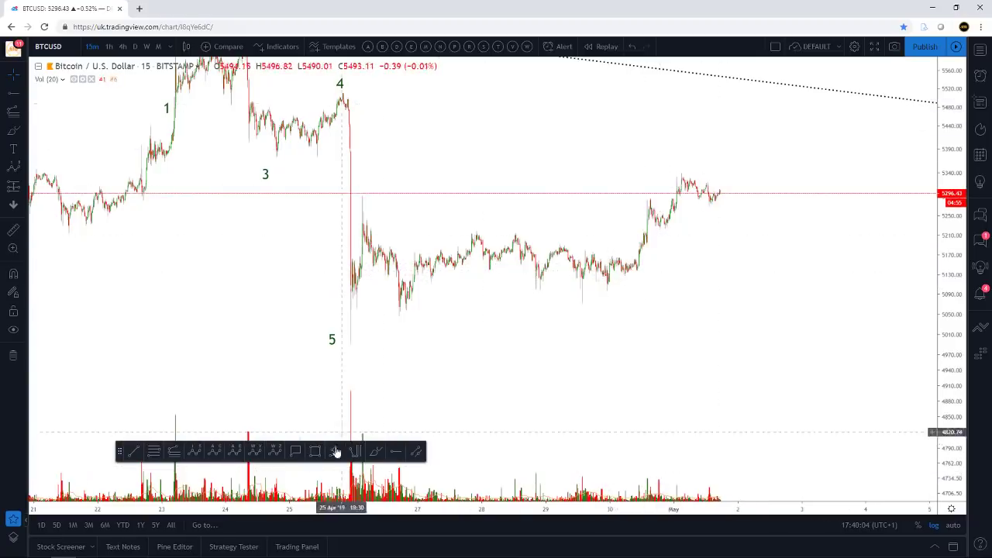
pyautogui.click(252, 457)
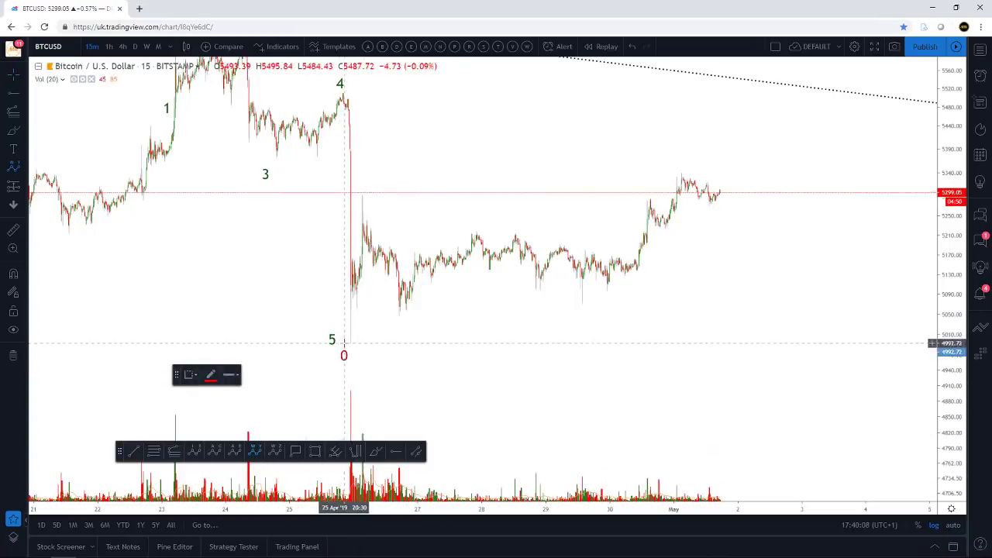
pyautogui.click(344, 341)
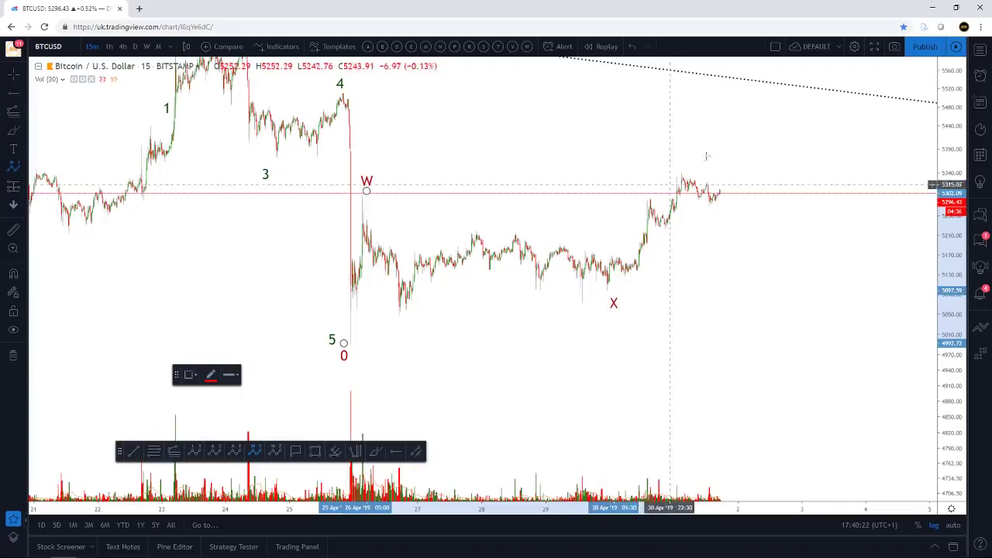
pyautogui.click(685, 168)
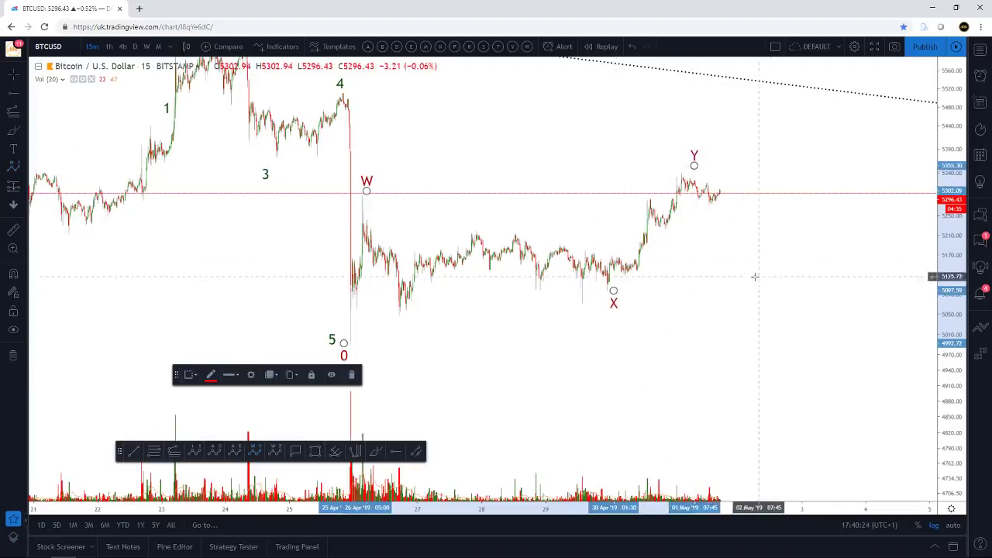
pyautogui.click(421, 405)
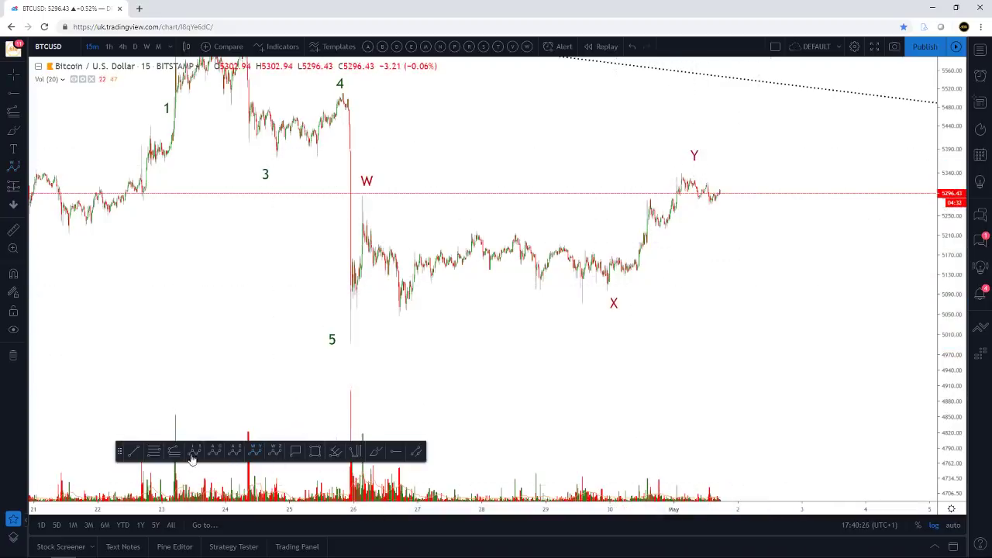
# - Draw an Elliott ABCDE triangle from W at 5291.30 to X, with A at 5060.33, B at 5229.12, C at 5068.59 and D at 5184.55
pyautogui.click(234, 454)
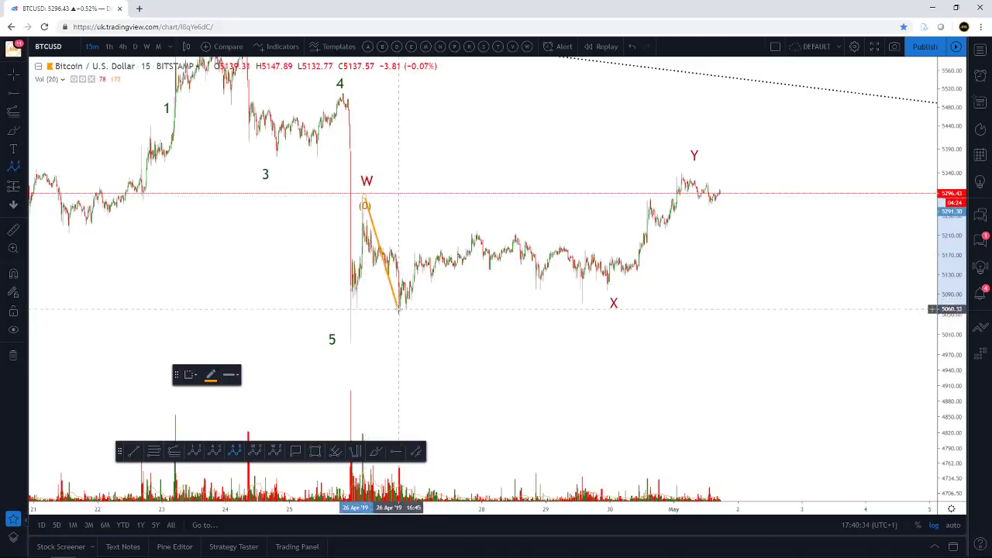
pyautogui.click(398, 309)
pyautogui.click(474, 225)
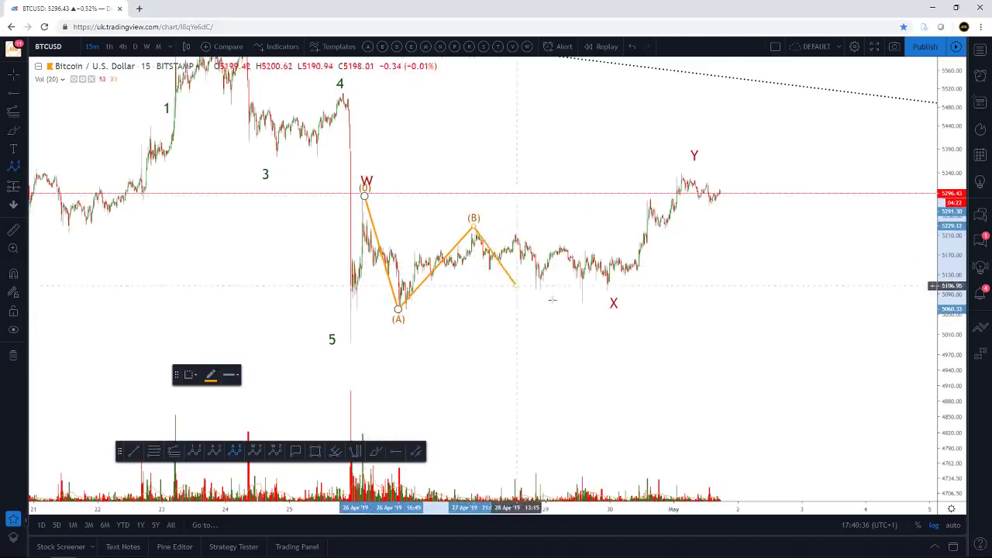
pyautogui.click(579, 304)
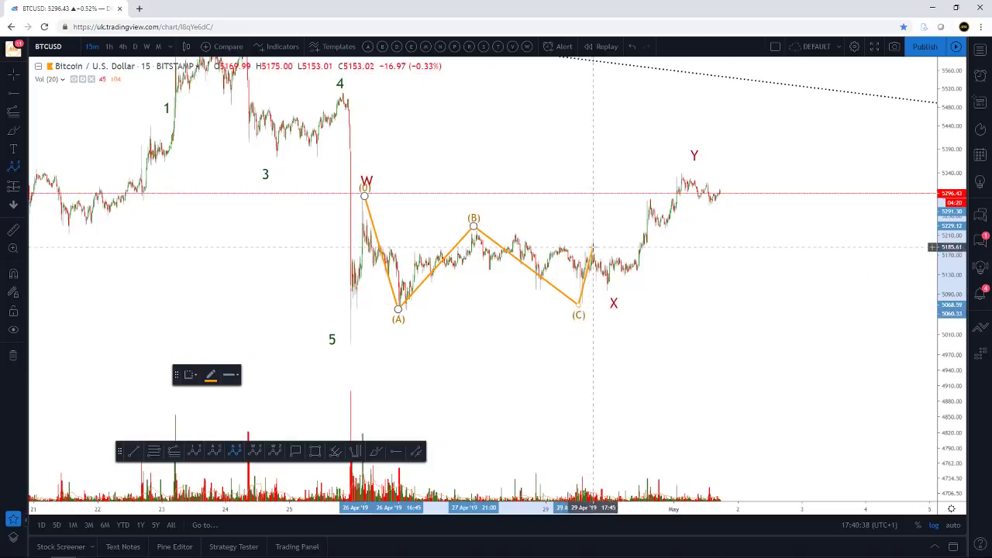
pyautogui.click(586, 248)
pyautogui.click(605, 284)
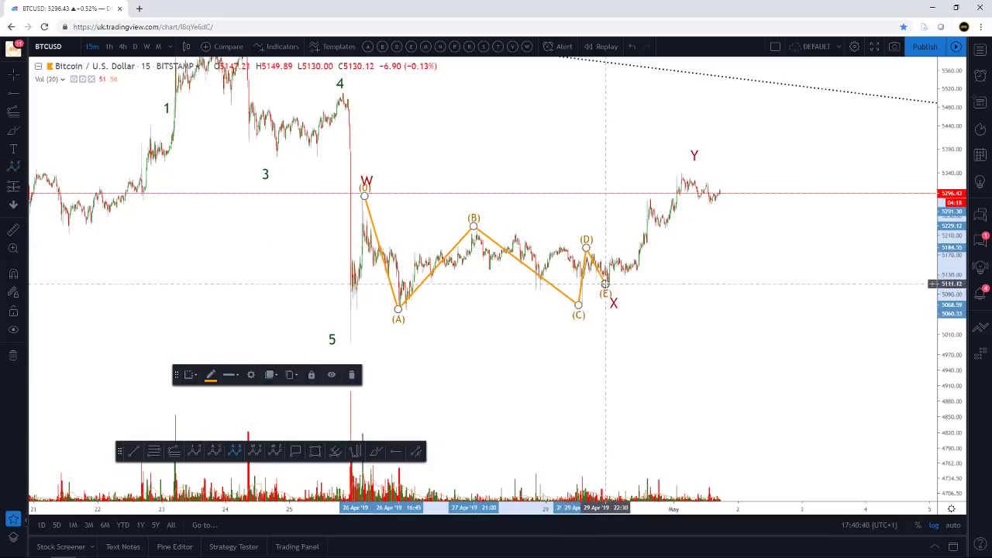
pyautogui.click(688, 302)
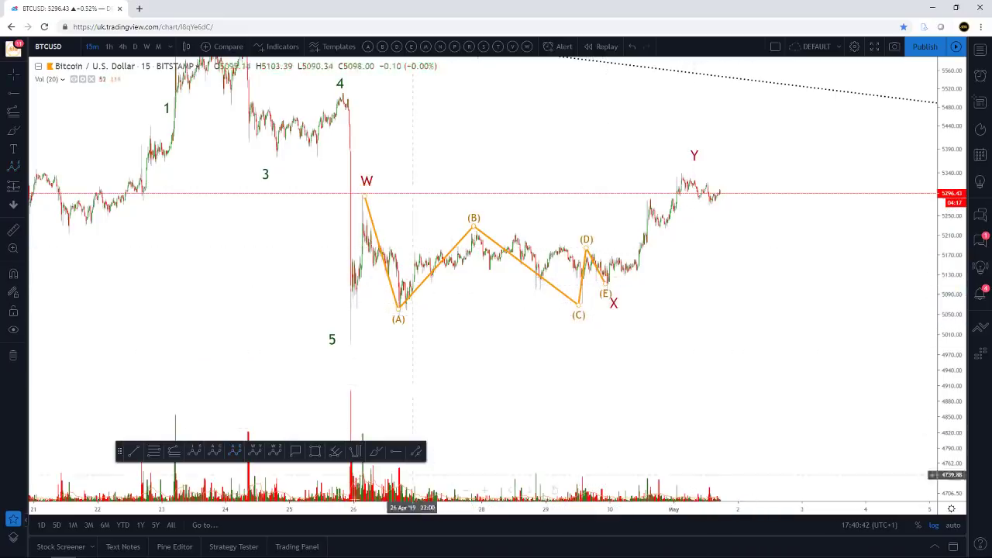
# - Draw two converging trend lines around the ABCDE triangle, the upper from W past B and D, the lower from A to below E
pyautogui.click(134, 453)
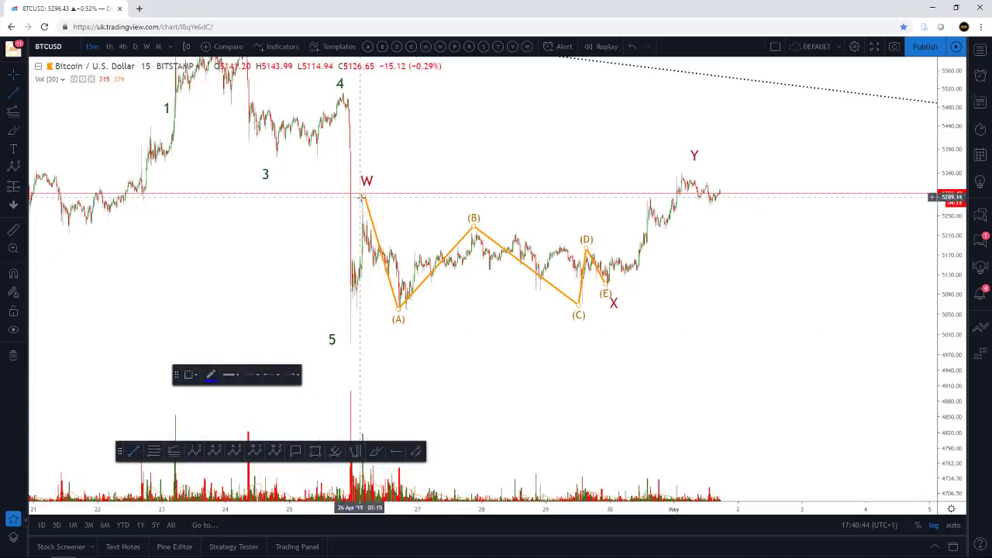
pyautogui.moveTo(365, 200)
pyautogui.mouseDown()
pyautogui.moveTo(675, 287)
pyautogui.moveTo(643, 261)
pyautogui.mouseUp()
pyautogui.press('Escape')
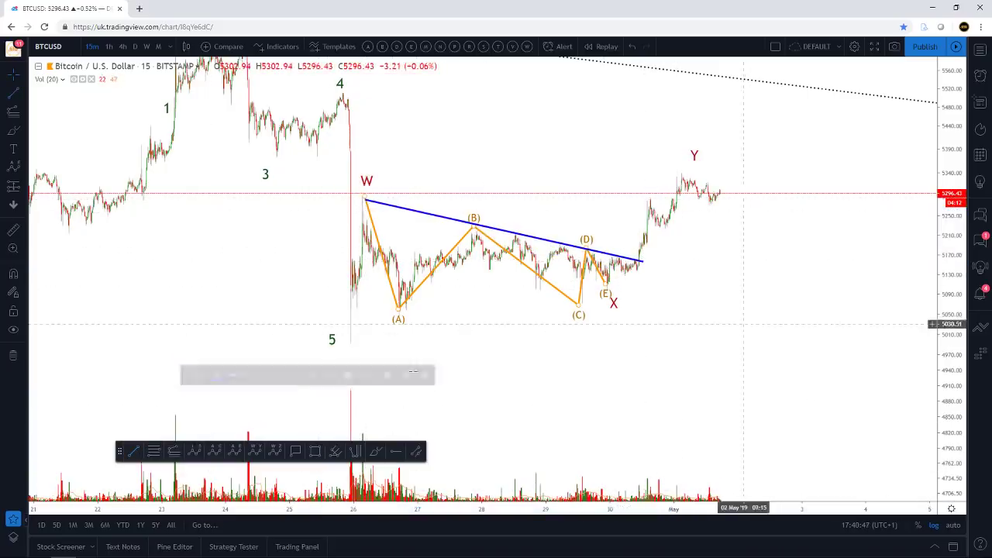
pyautogui.click(137, 453)
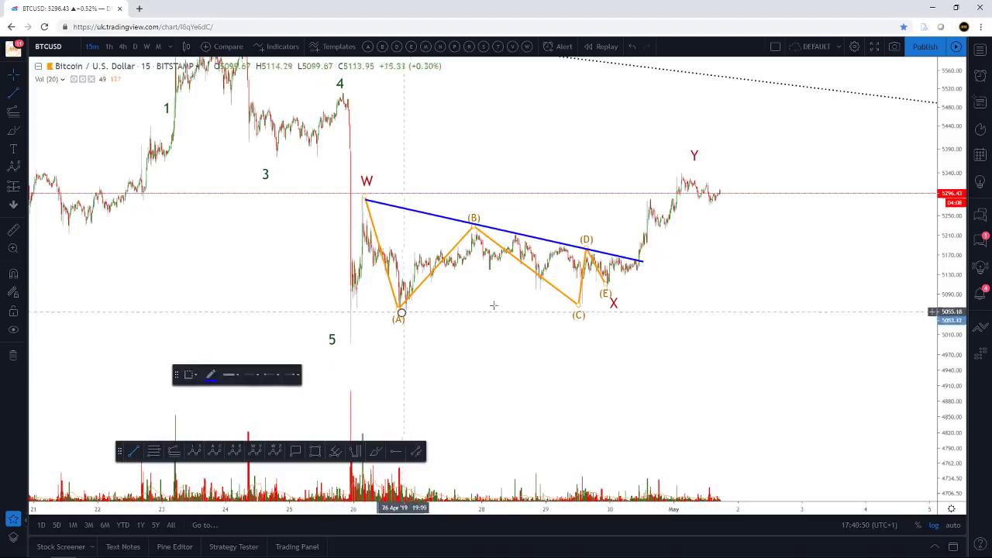
pyautogui.moveTo(494, 305); pyautogui.dragTo(638, 282)
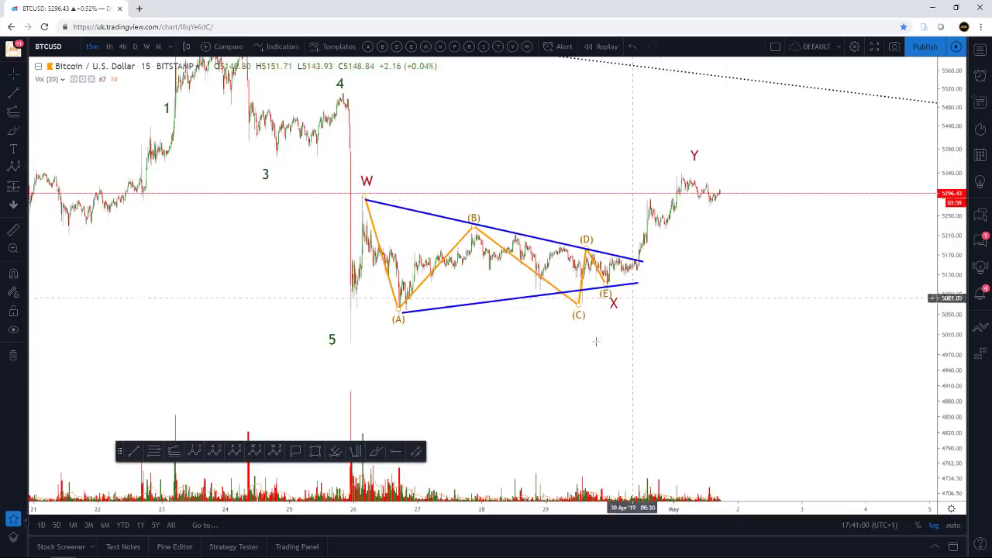
# - Place a trend-based Fibonacci extension from the wave 5 low at 4993.74 to W at 5290.22 and X at 5099.67
pyautogui.click(175, 451)
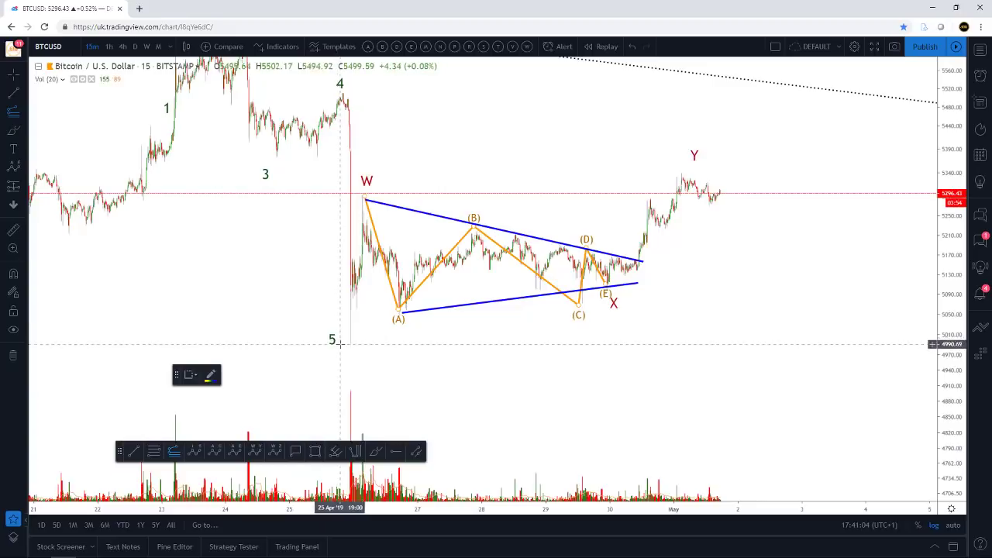
pyautogui.click(340, 342)
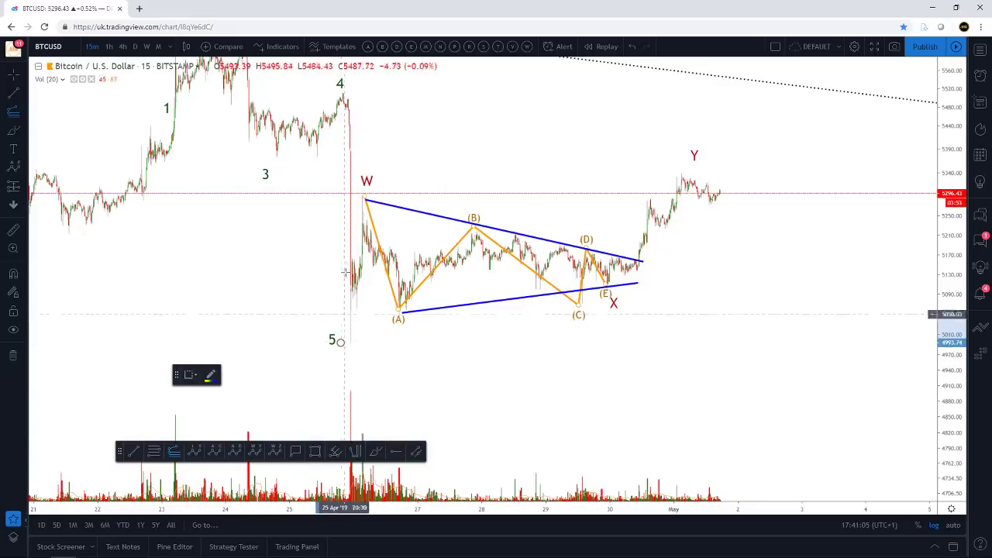
pyautogui.click(355, 197)
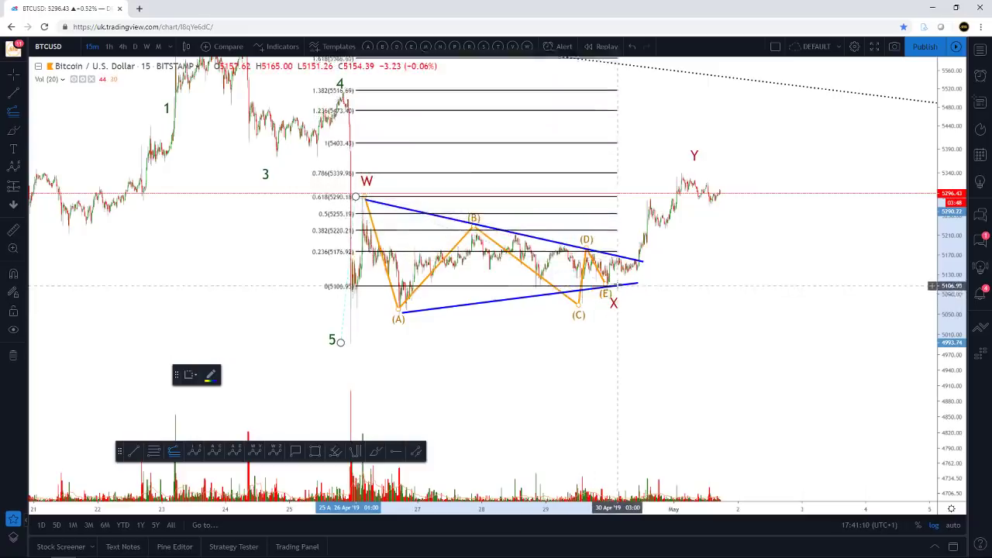
pyautogui.click(721, 289)
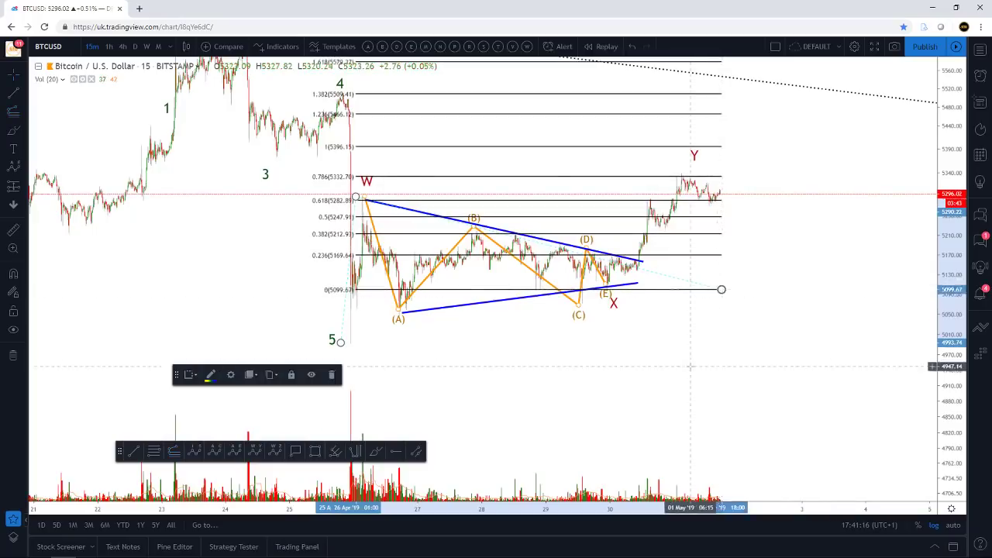
pyautogui.click(699, 247)
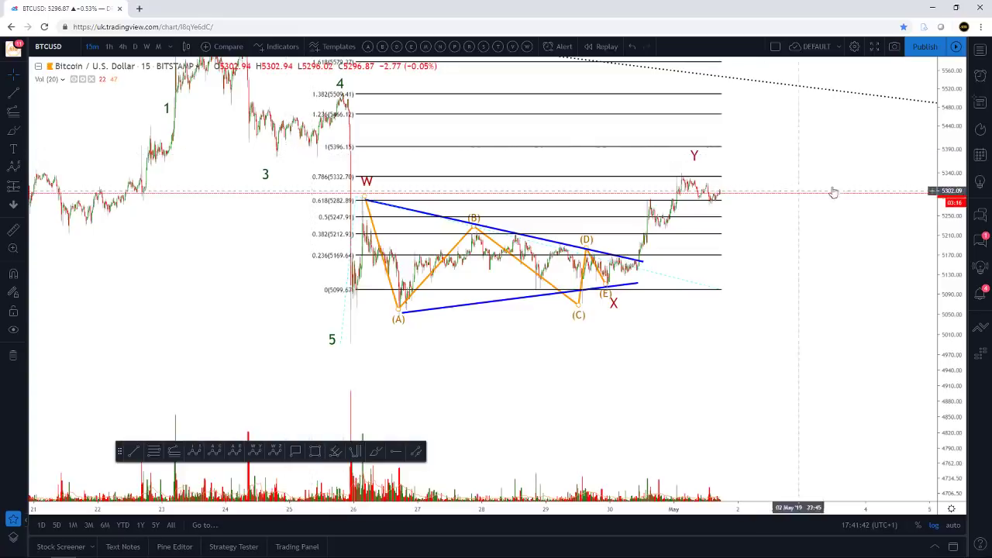
# - Examine wave Y against the Fibonacci extension levels, the dotted descending trend line and the wider April price structure
pyautogui.moveTo(946, 142); pyautogui.dragTo(946, 163)
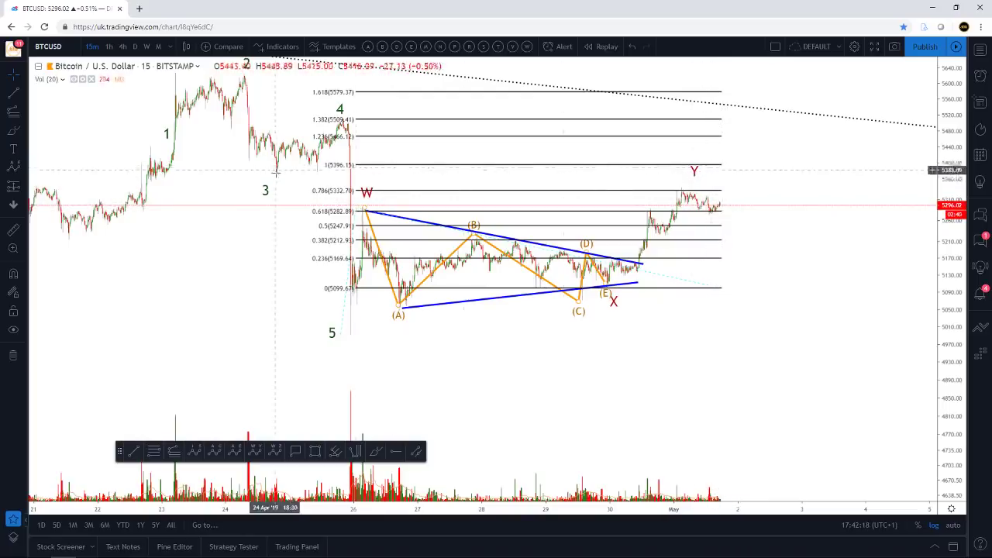
pyautogui.scroll(-3, 277, 166)
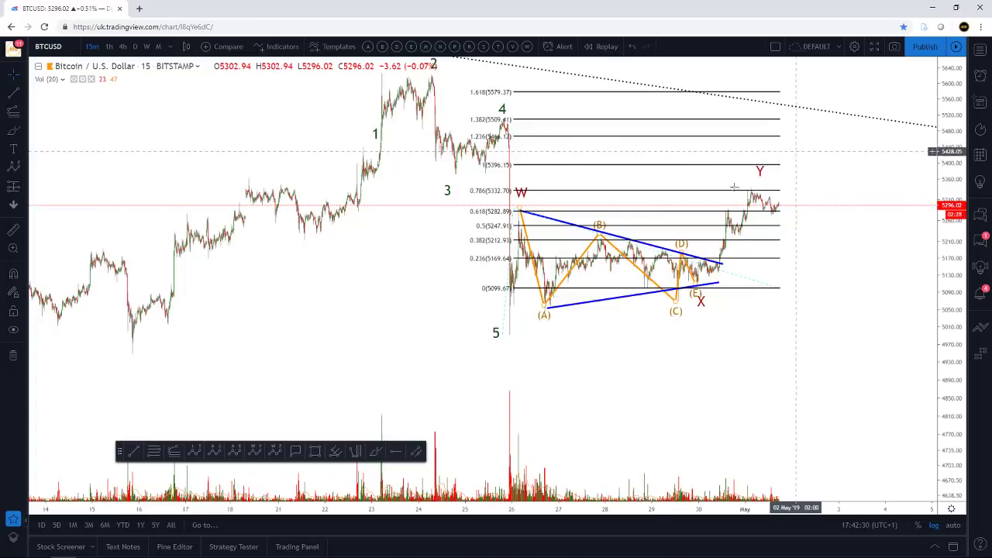
pyautogui.scroll(-3, 690, 225)
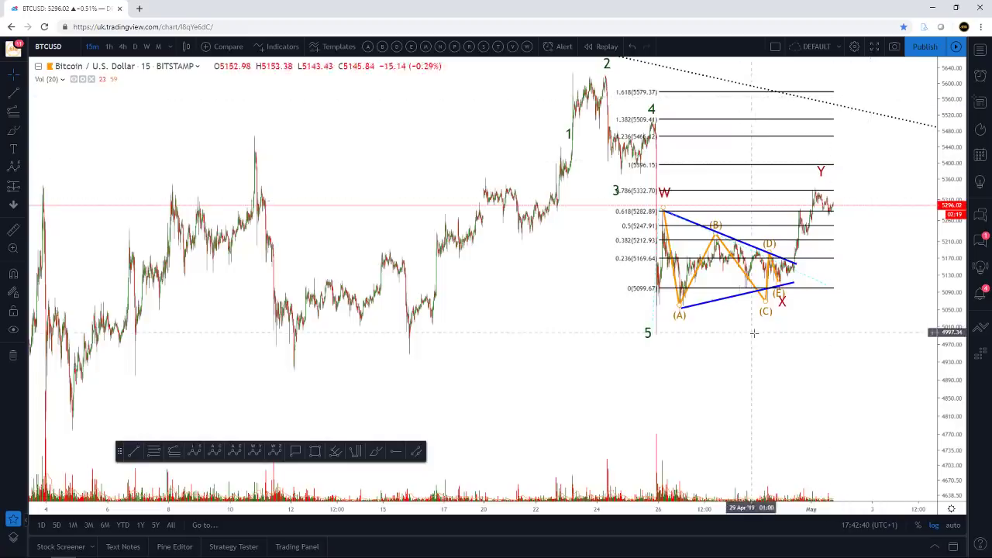
pyautogui.scroll(3, 748, 331)
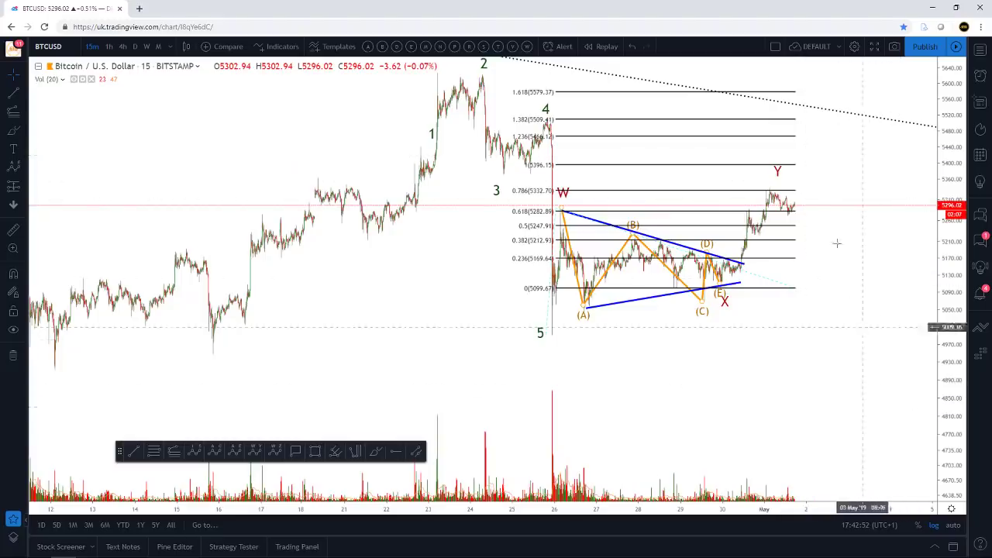
pyautogui.scroll(-3, 884, 243)
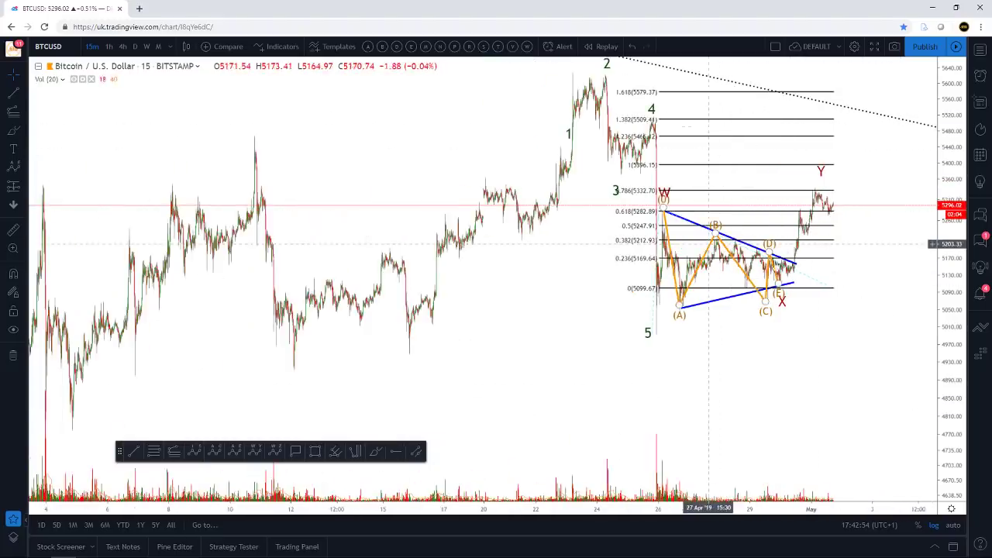
pyautogui.moveTo(873, 223); pyautogui.dragTo(764, 271)
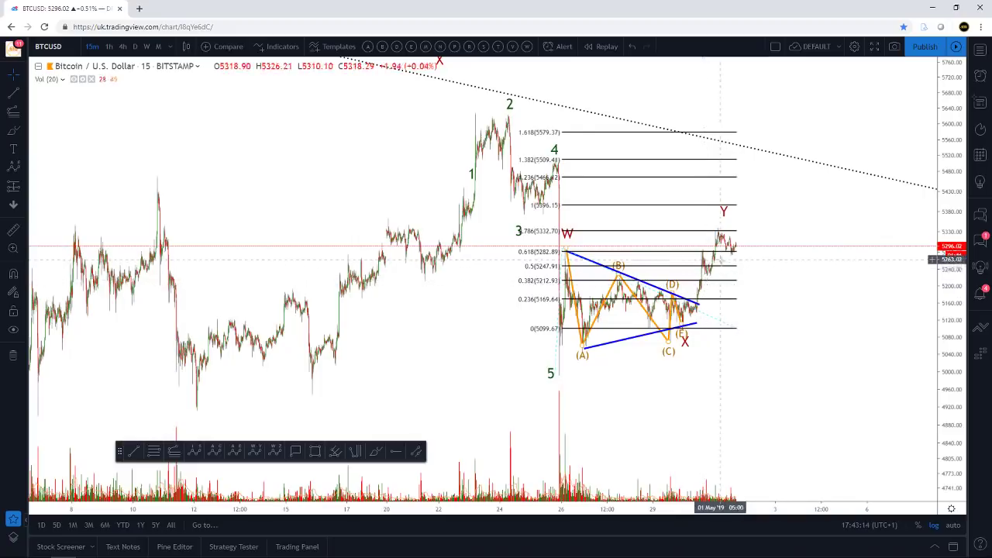
pyautogui.scroll(3, 722, 285)
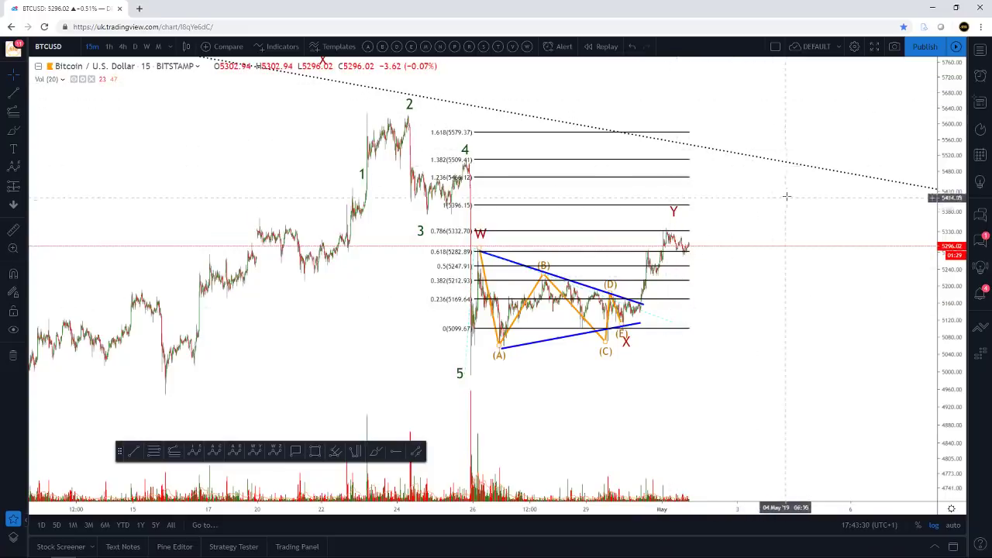
pyautogui.scroll(-3, 912, 199)
pyautogui.moveTo(957, 130); pyautogui.dragTo(957, 166)
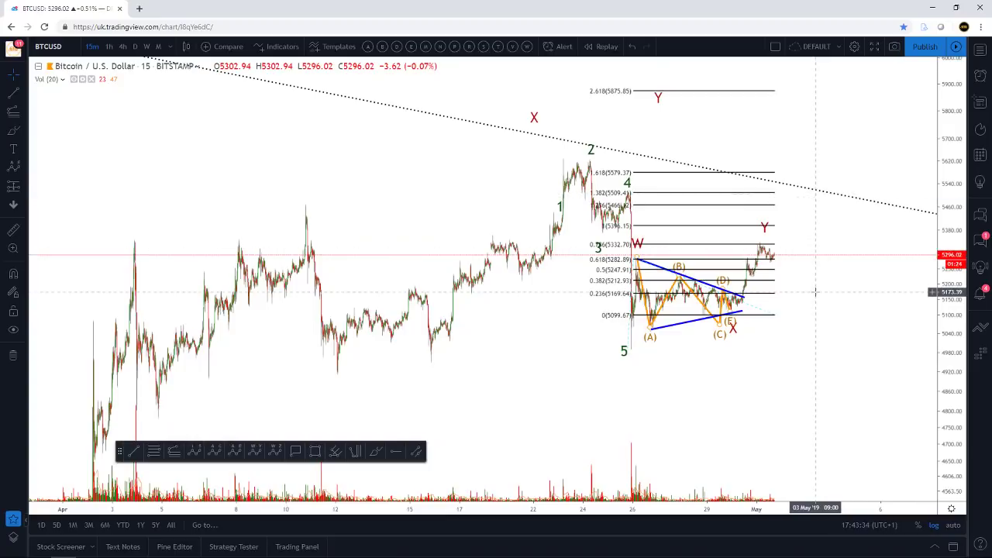
pyautogui.scroll(1, 815, 293)
pyautogui.scroll(-1, 815, 293)
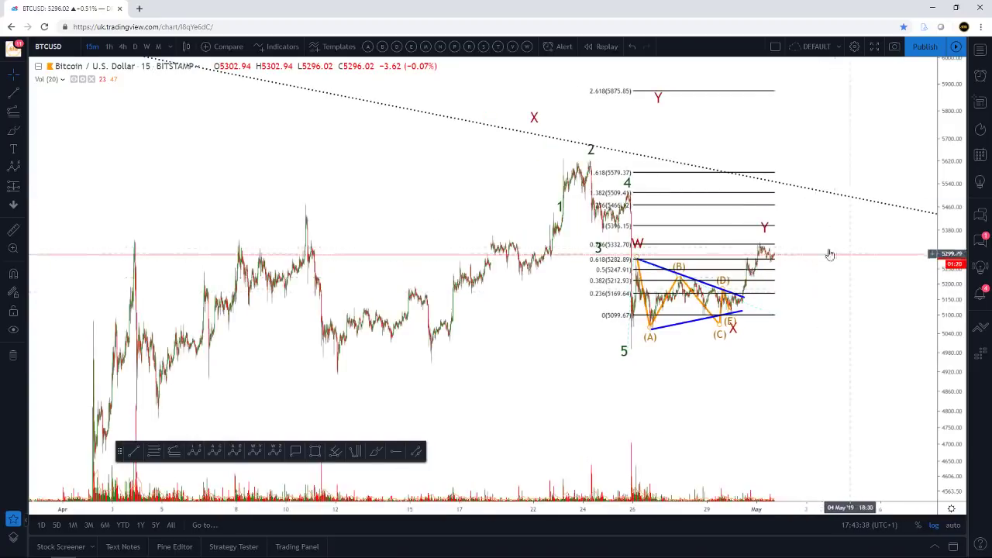
pyautogui.moveTo(840, 245); pyautogui.dragTo(811, 287)
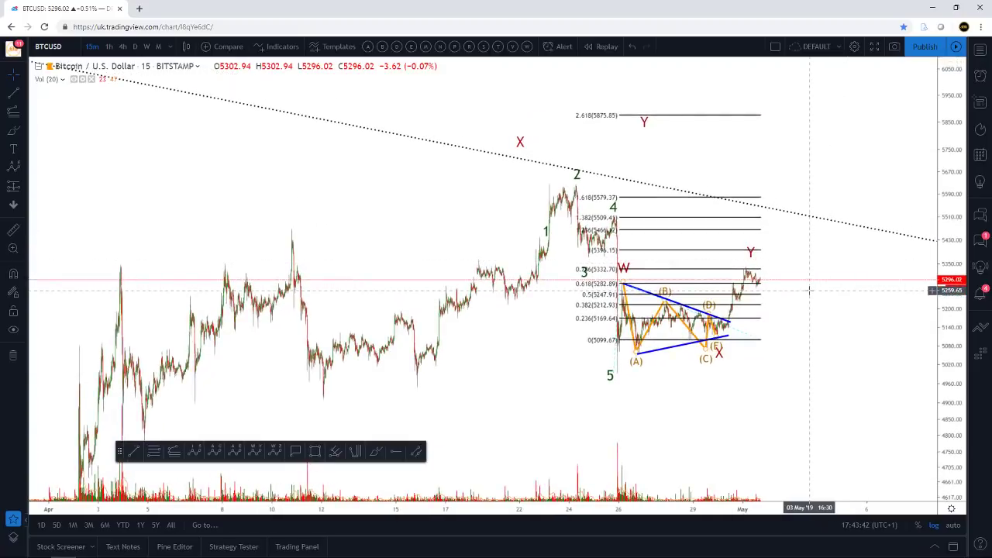
pyautogui.moveTo(824, 268); pyautogui.dragTo(807, 299)
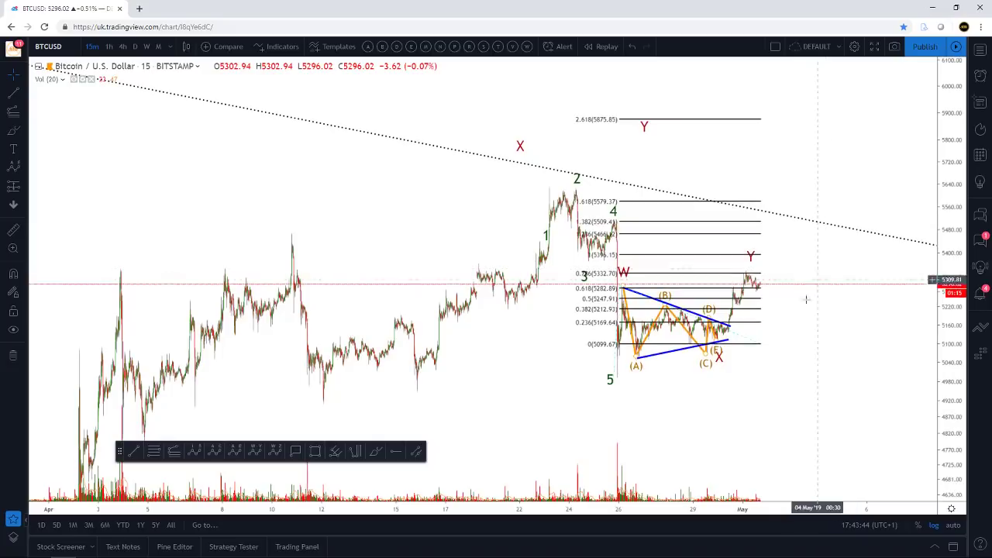
pyautogui.scroll(1, 803, 297)
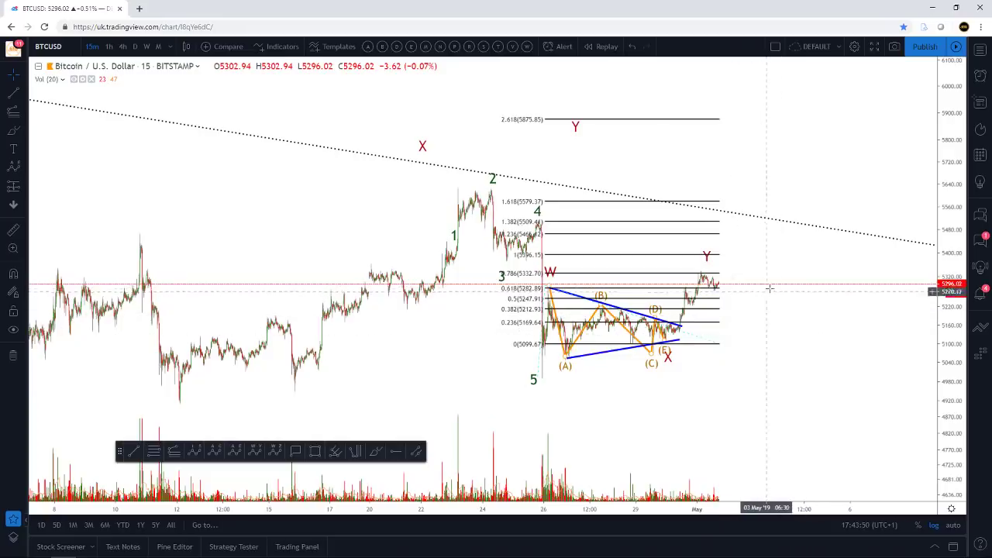
pyautogui.scroll(-1, 769, 287)
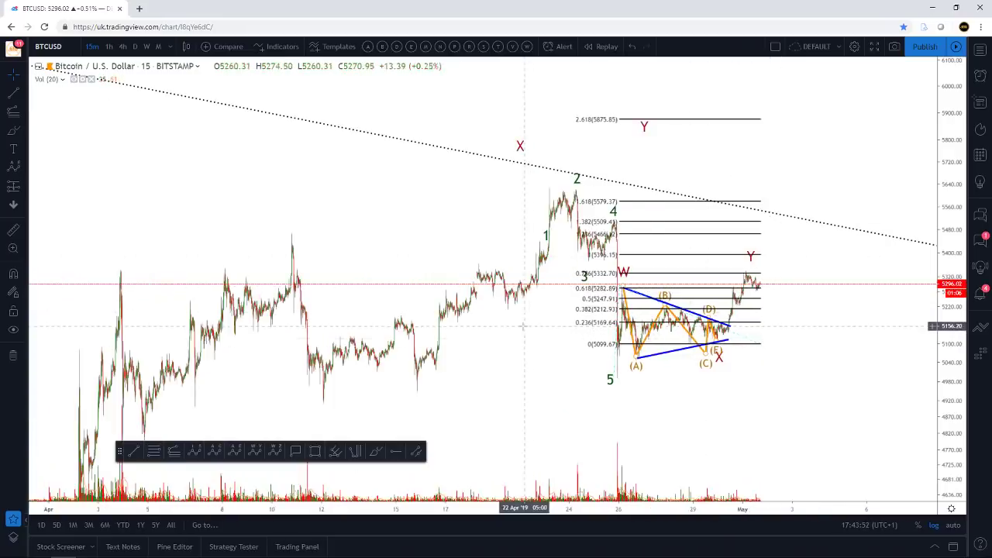